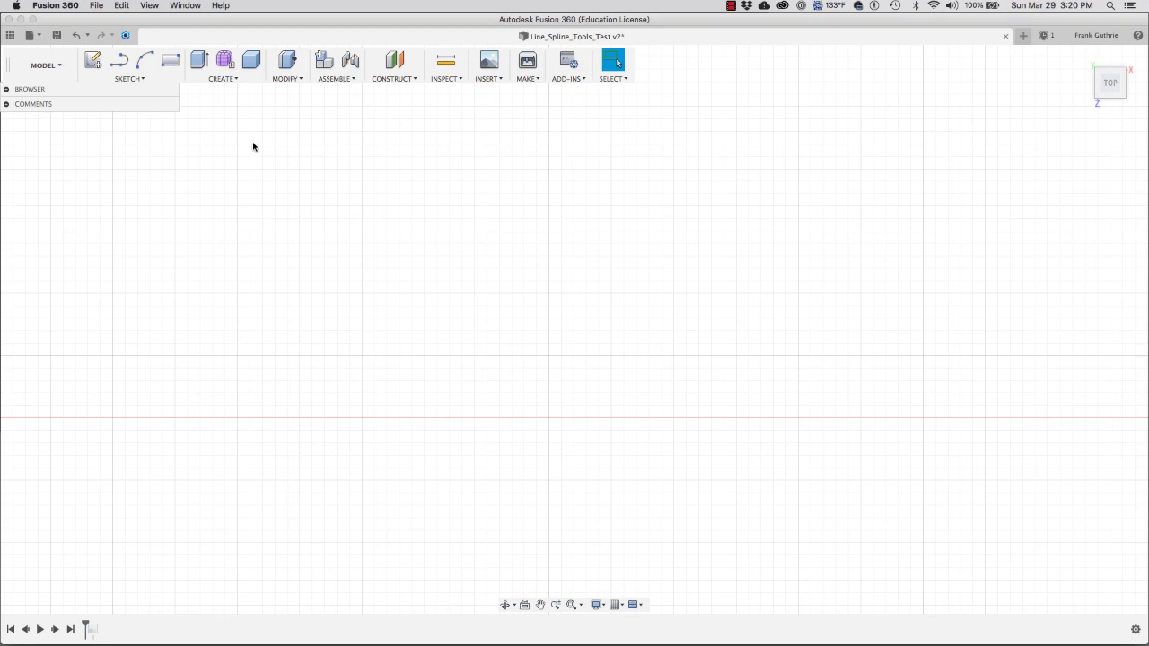
Sketch a freehand two-point rectangle, taller than it is wide, beside the origin and finish the rectangle command.
click(139, 79)
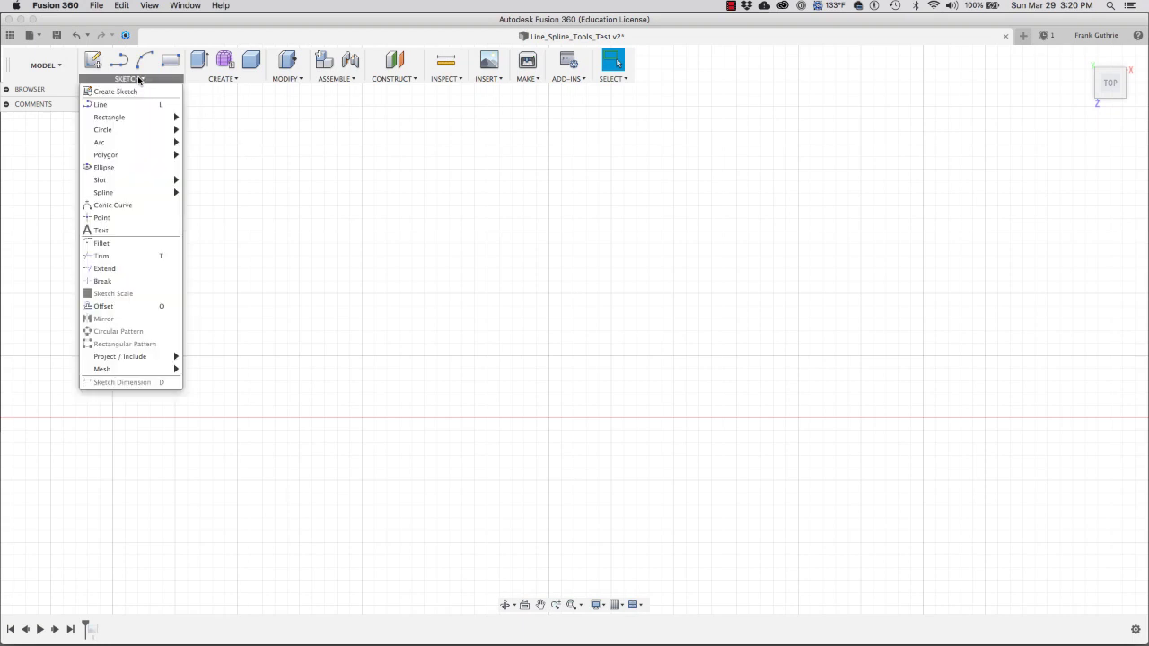
mouse_move(140, 122)
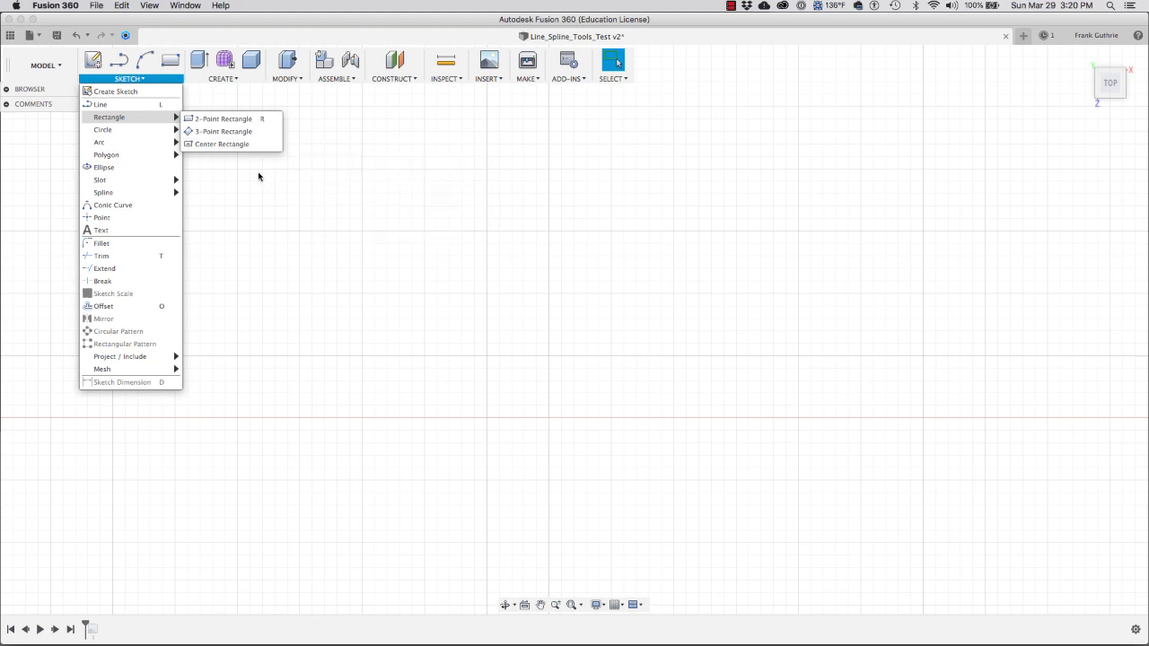
click(257, 121)
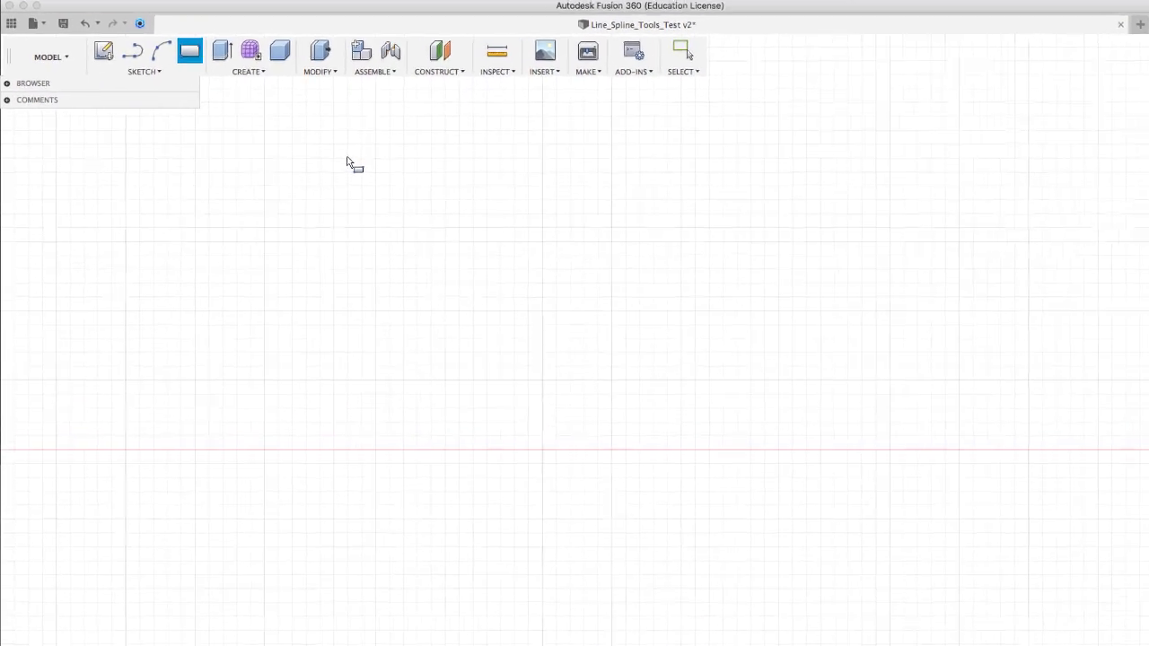
click(478, 172)
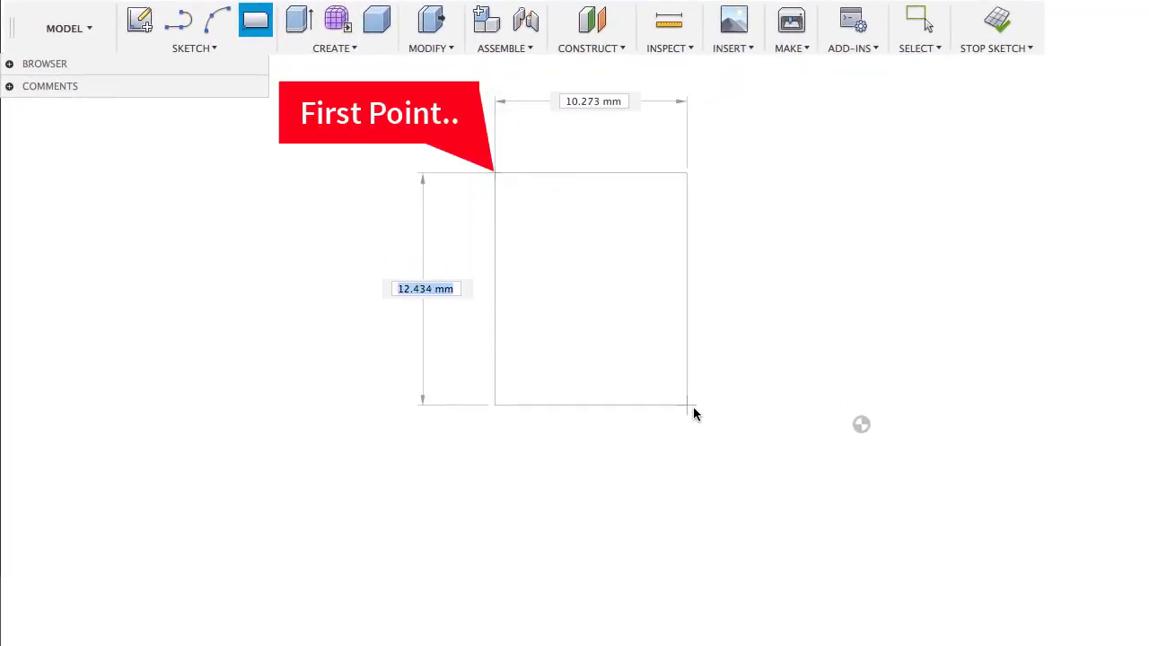
click(754, 493)
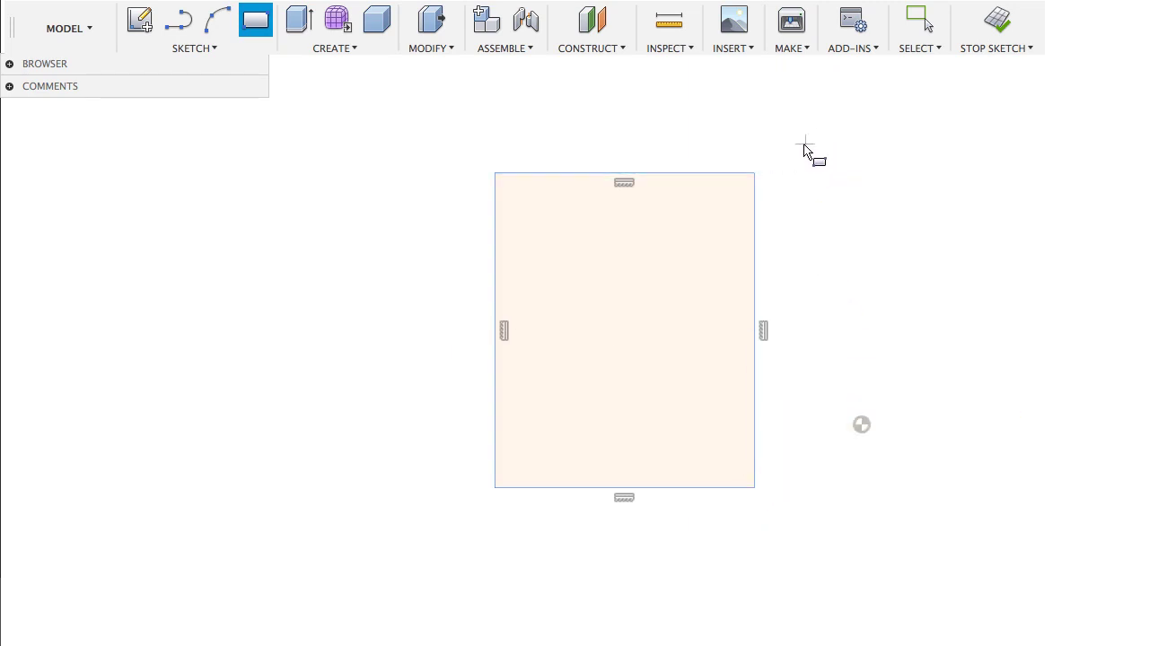
right_click(810, 149)
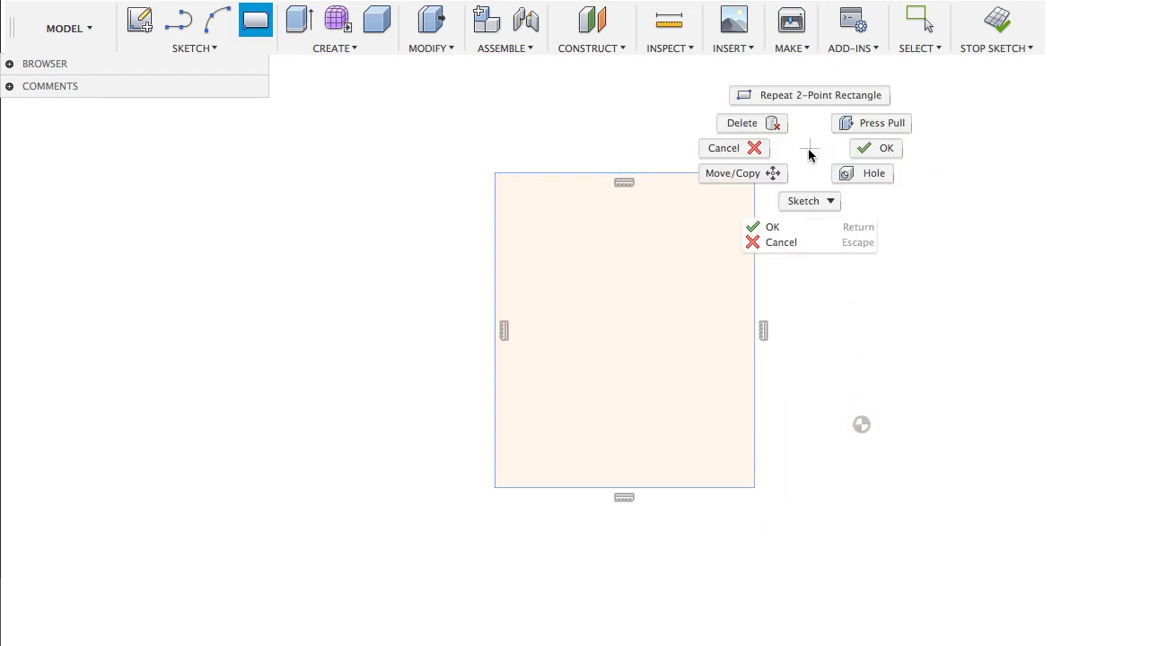
click(801, 230)
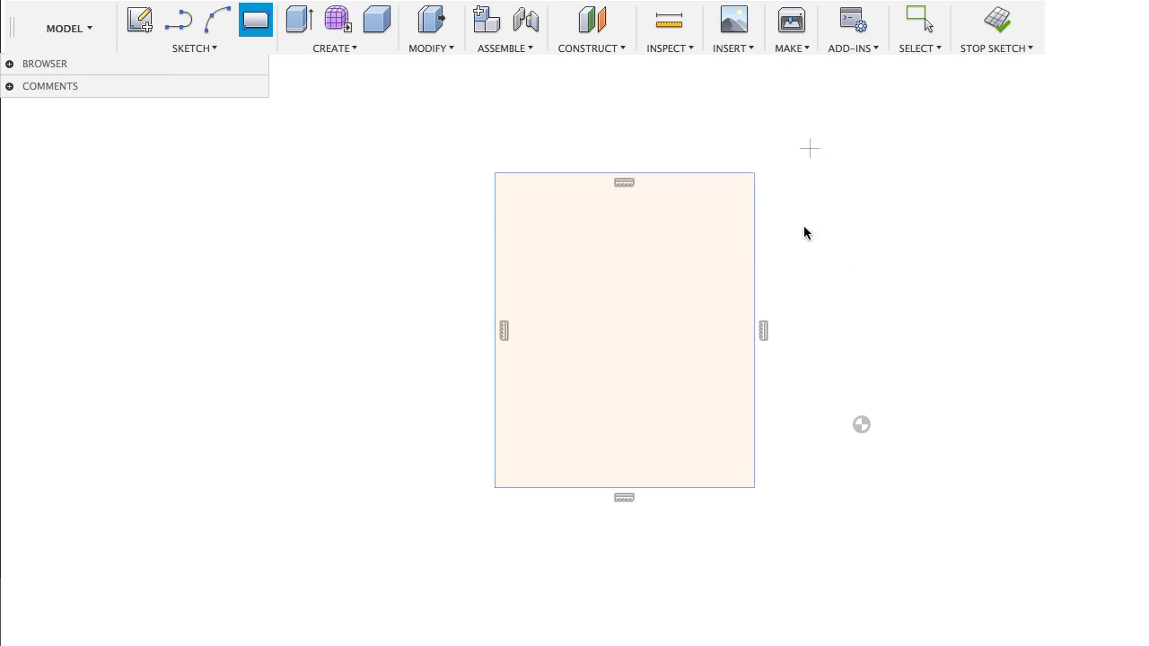
Enlarge the rectangle by moving its upper-left corner up and outward.
click(503, 332)
click(625, 185)
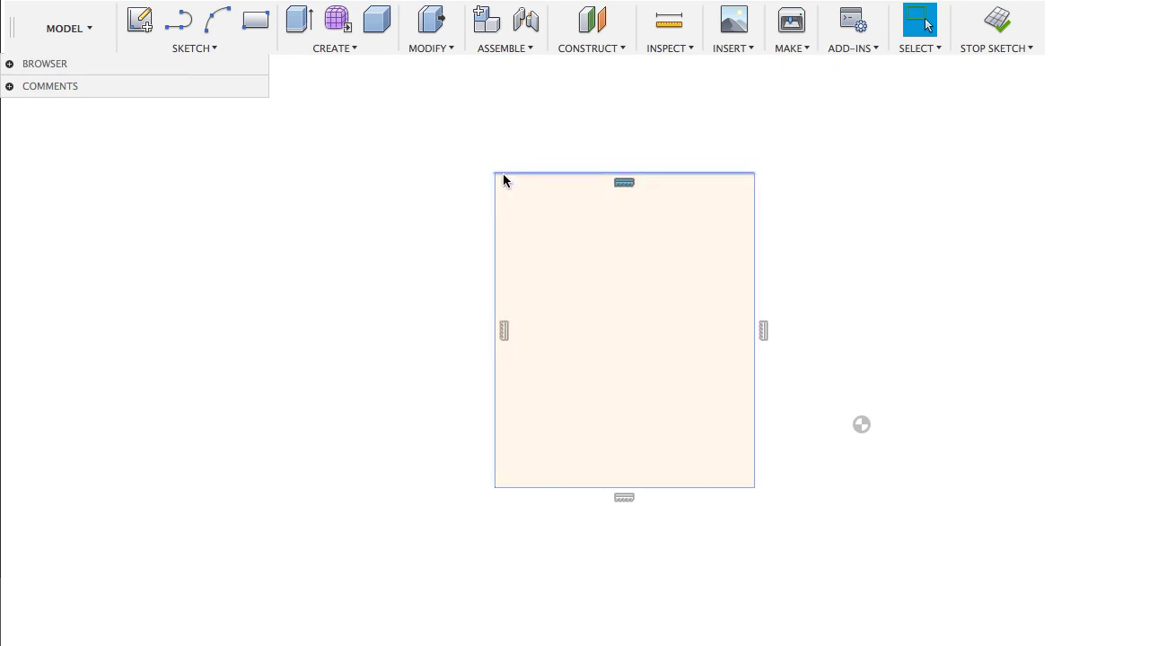
drag(493, 177, 447, 149)
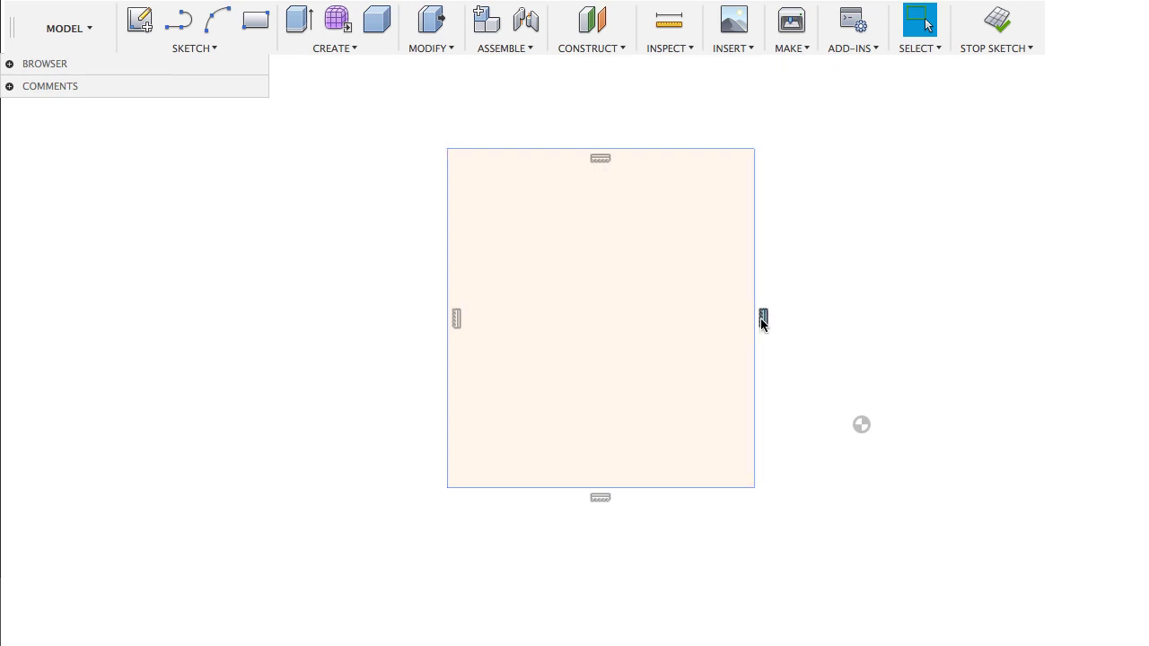
Delete the horizontal and vertical constraints from the rectangle's sides.
click(601, 158)
key(Delete)
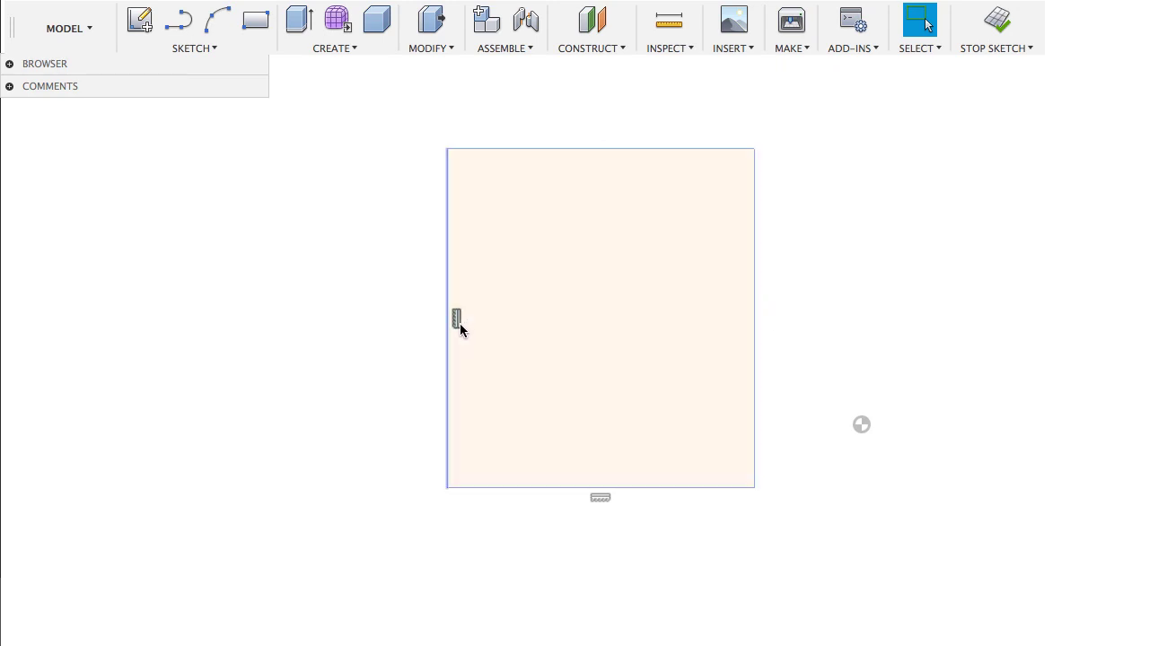
click(456, 320)
key(Delete)
click(602, 496)
key(Delete)
Distort the unconstrained rectangle by shifting its lower-right and upper-left corners, and delete the whole shape.
drag(752, 486, 734, 548)
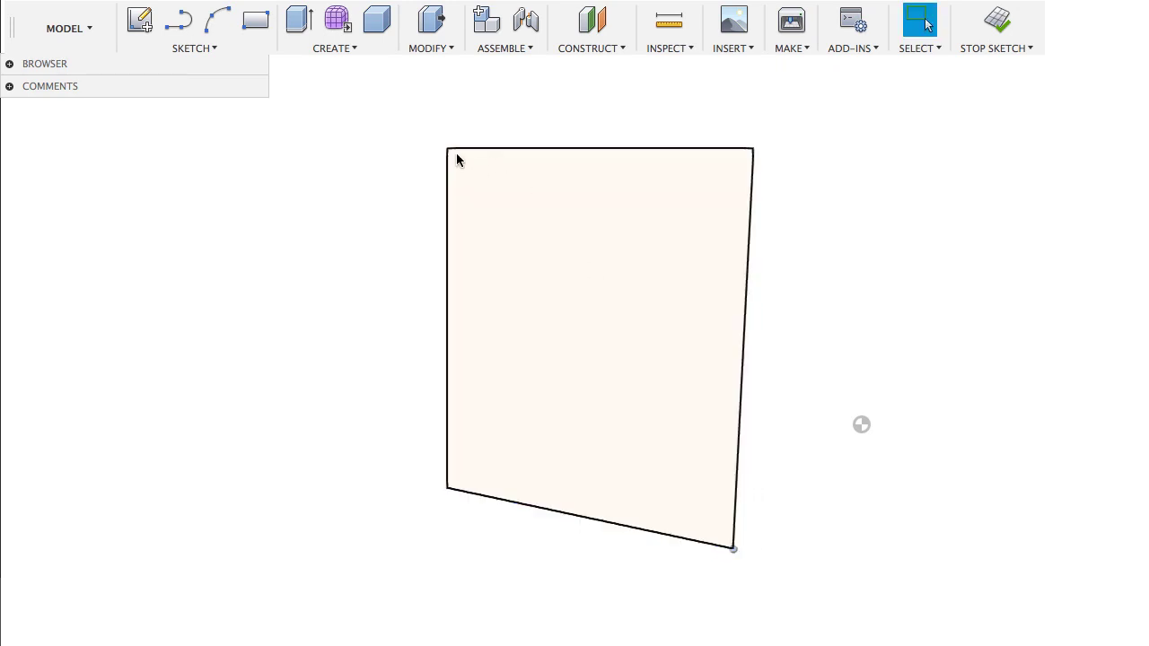
mouse_move(448, 149)
mouse_down()
mouse_move(545, 328)
mouse_move(443, 169)
mouse_up()
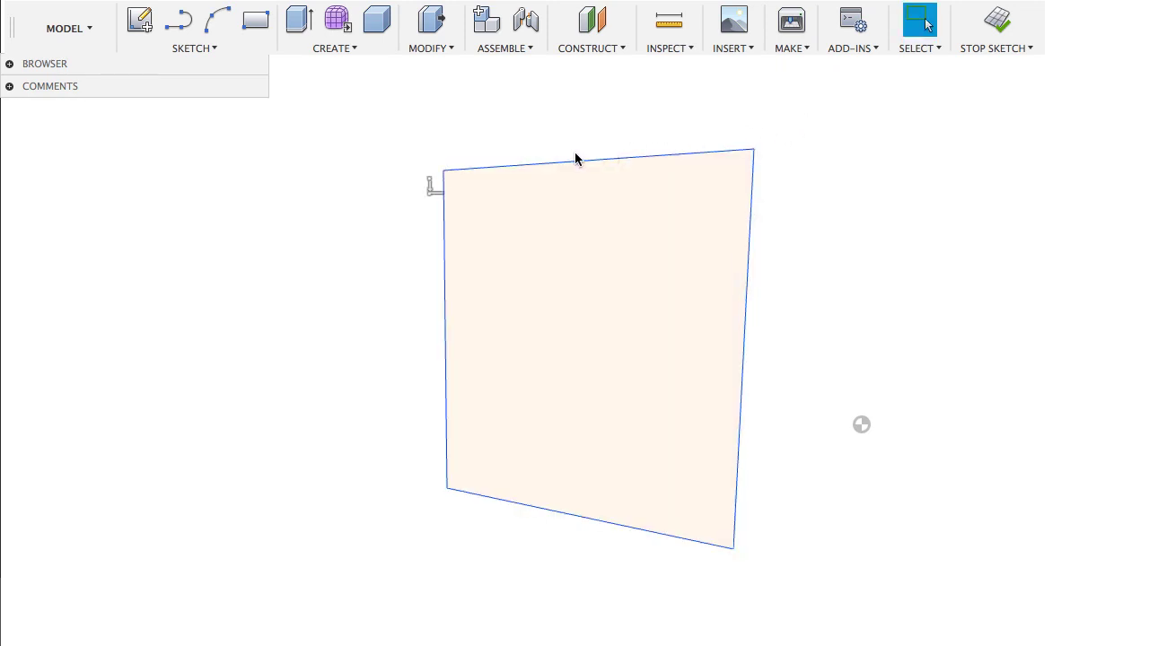
drag(777, 124, 377, 602)
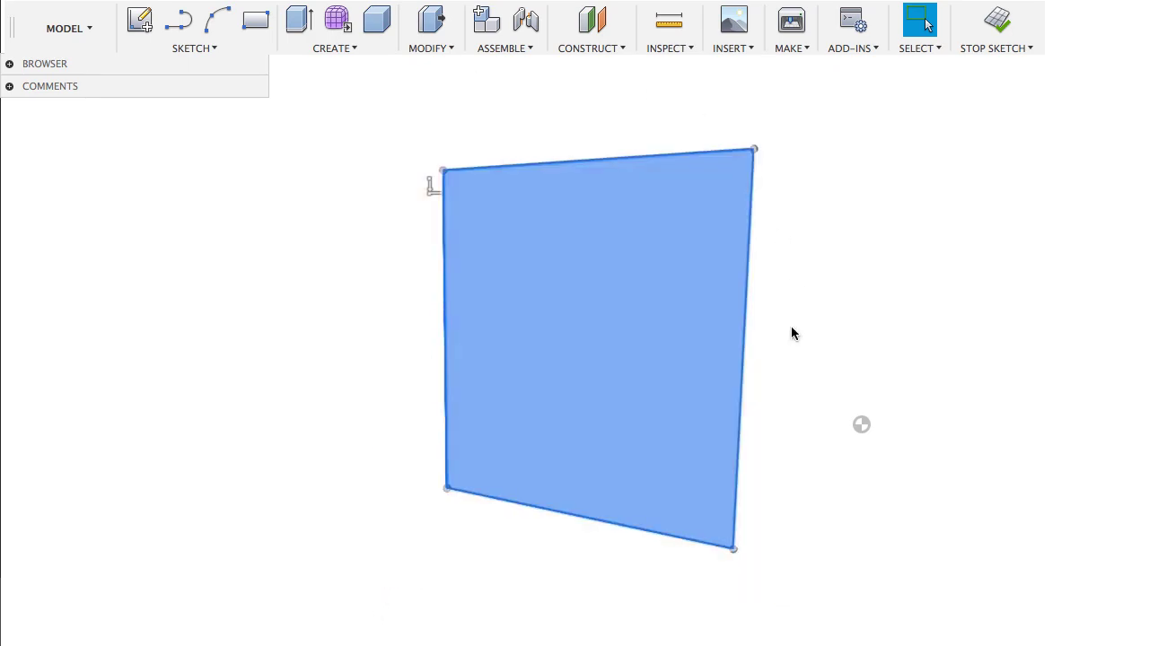
key(Delete)
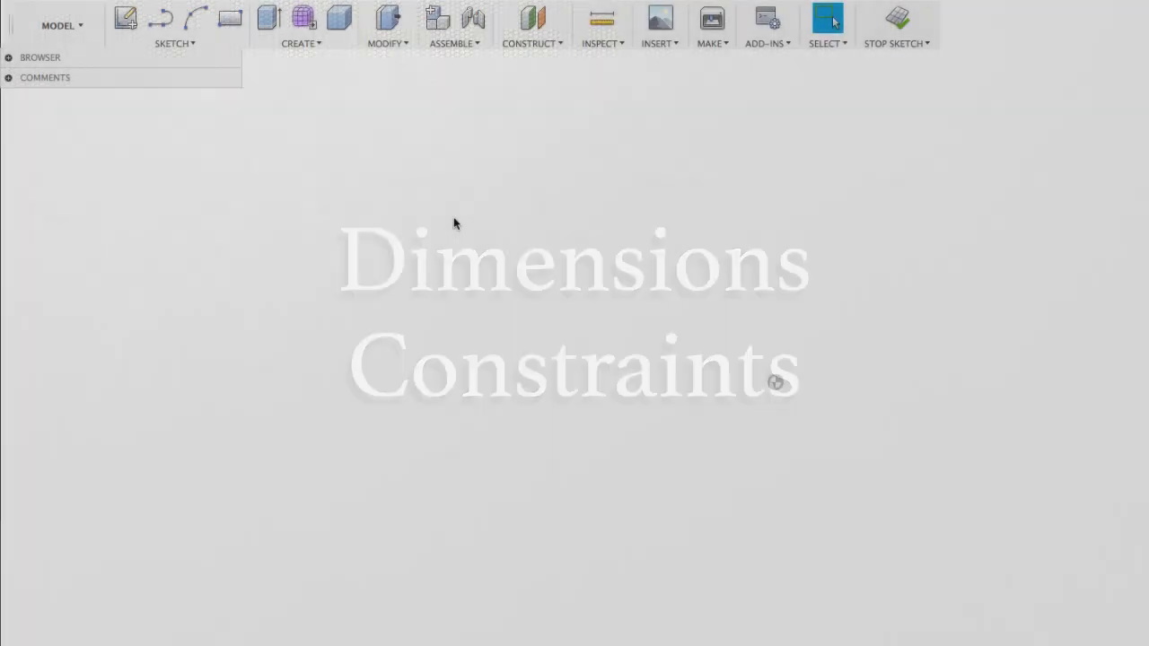
Draw a two-point rectangle 12 mm wide and 24 mm high beside the origin and shift it slightly by its left edge.
key(r)
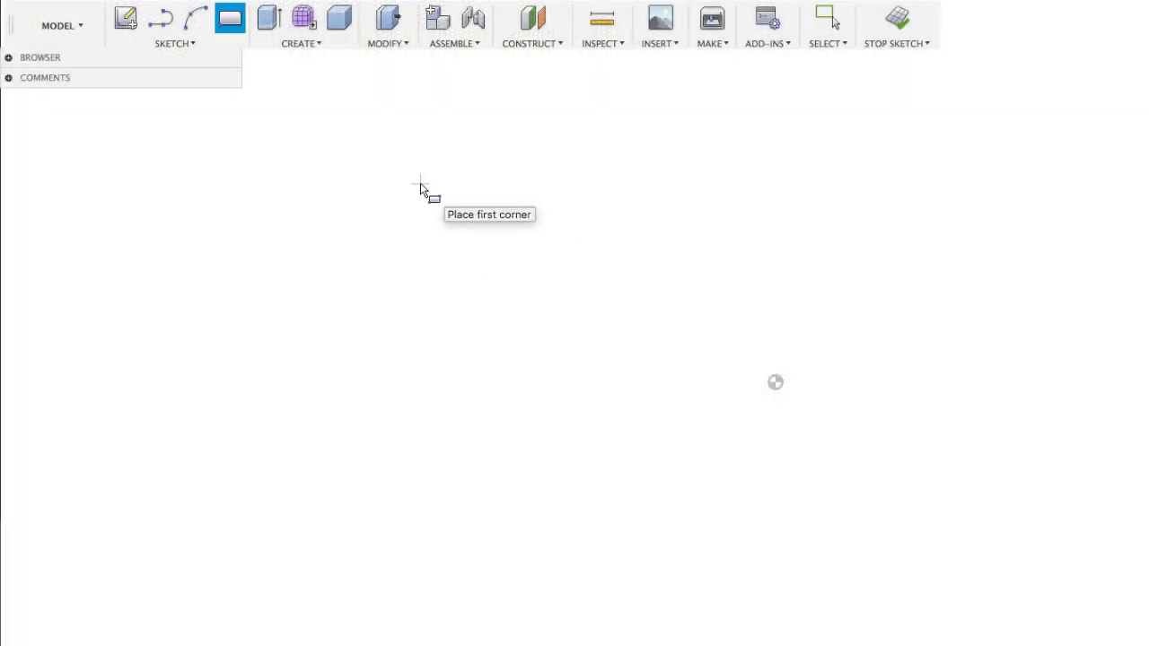
click(424, 185)
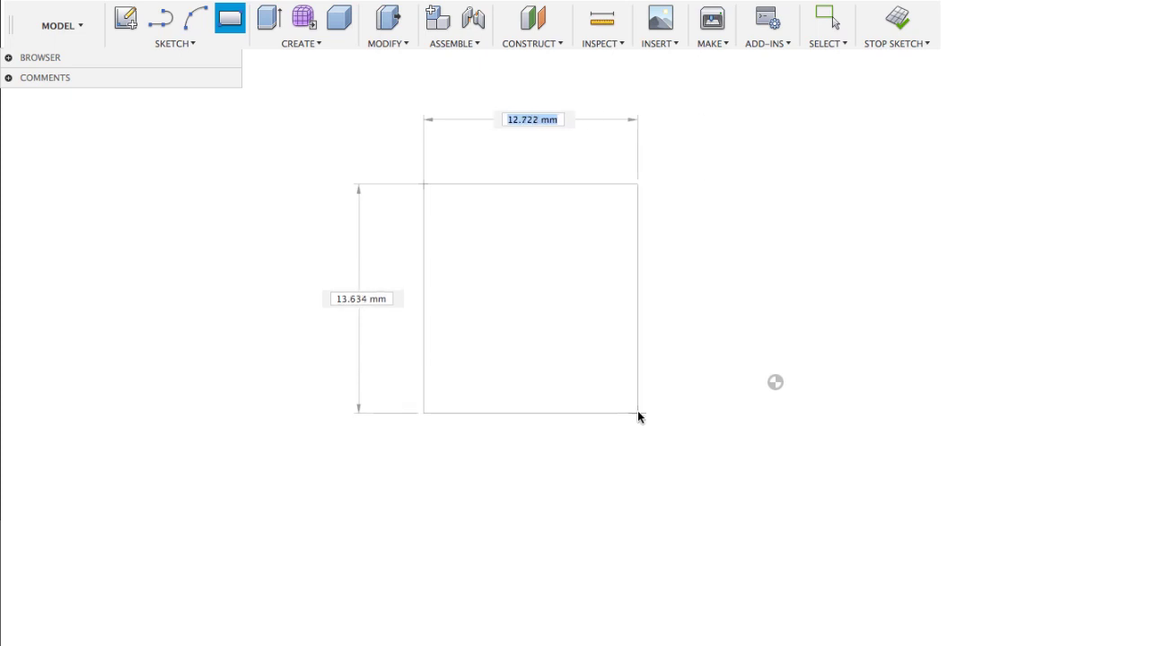
text(12)
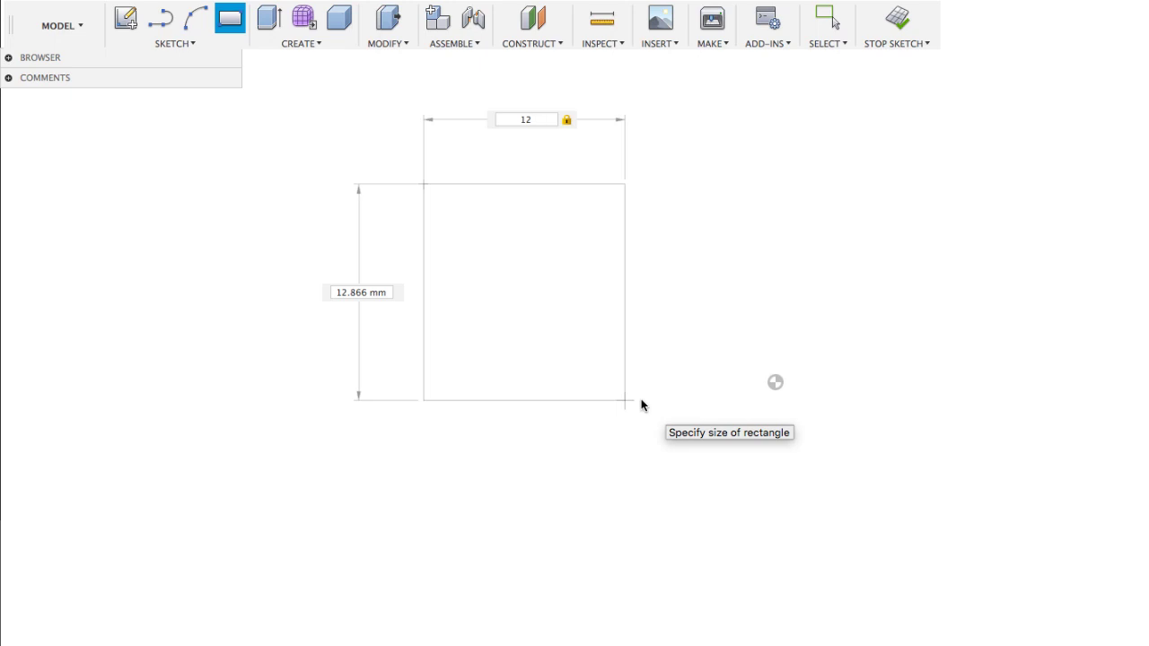
key(Tab)
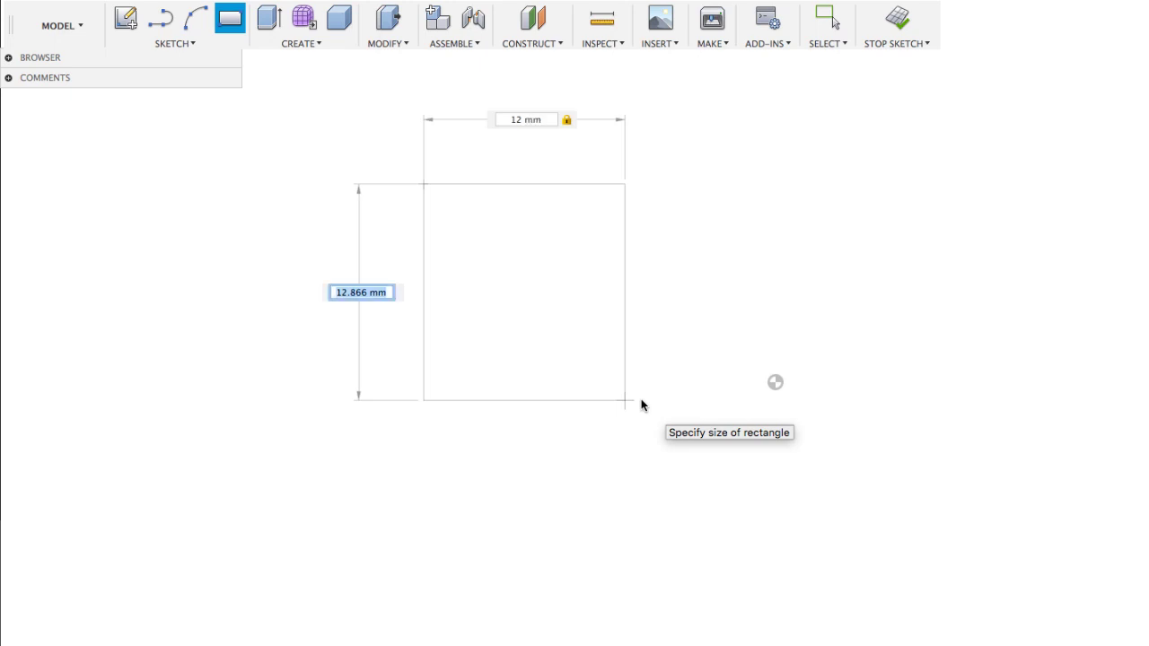
text(24)
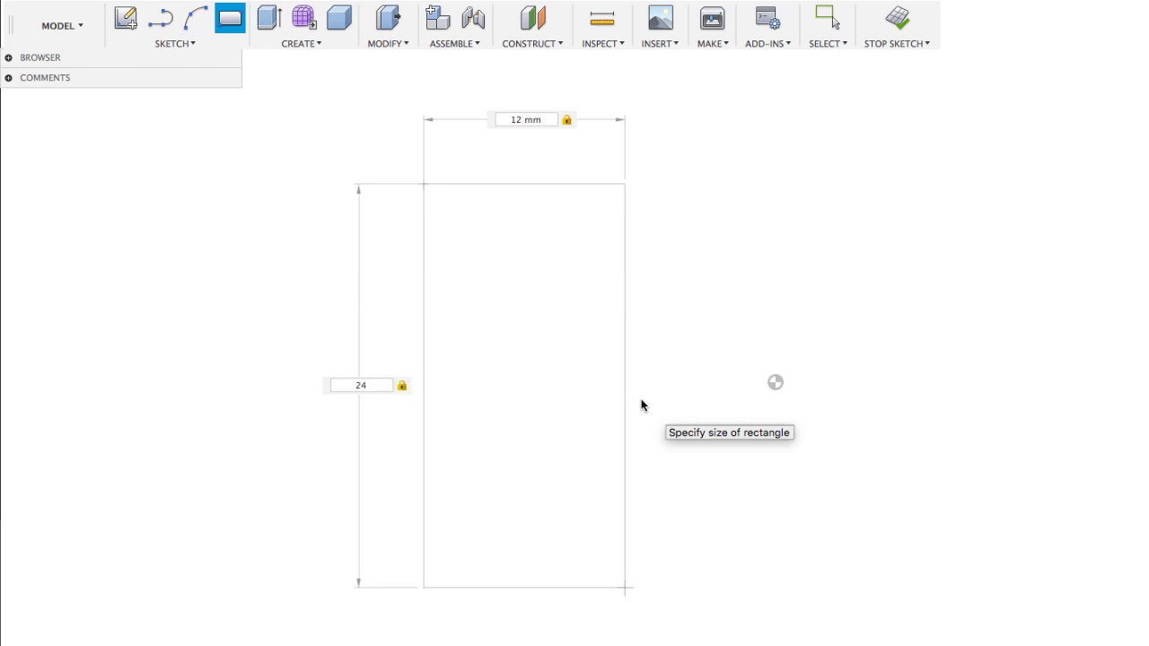
key(Return)
key(Escape)
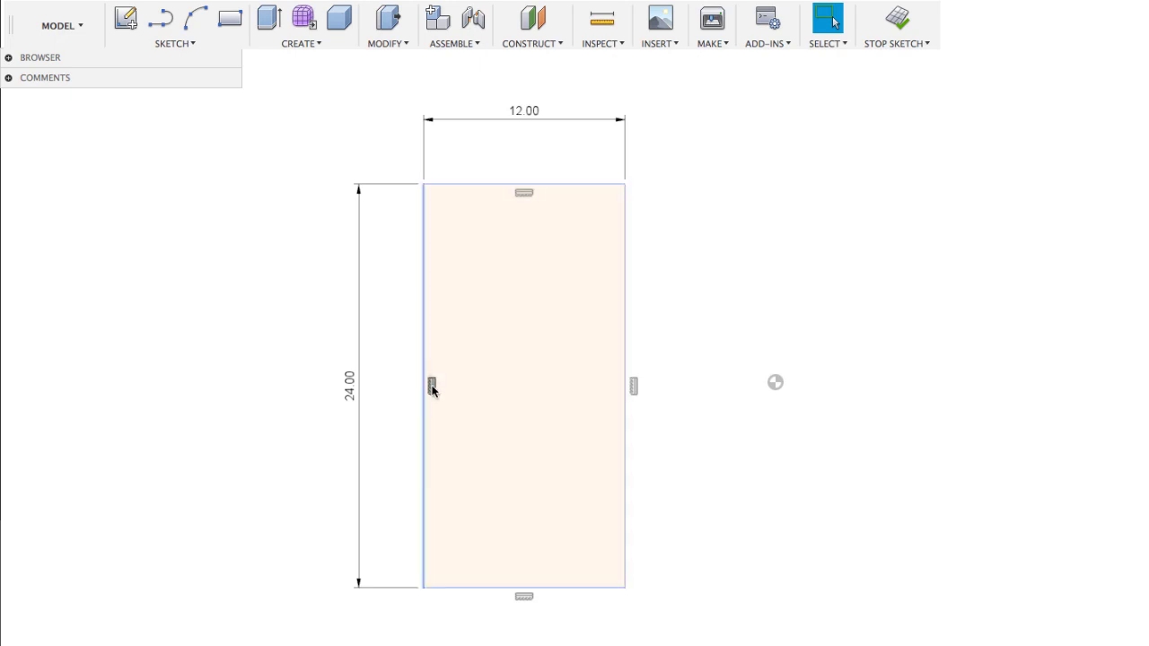
mouse_move(424, 416)
mouse_down()
mouse_move(452, 417)
mouse_move(418, 413)
mouse_move(429, 414)
mouse_up()
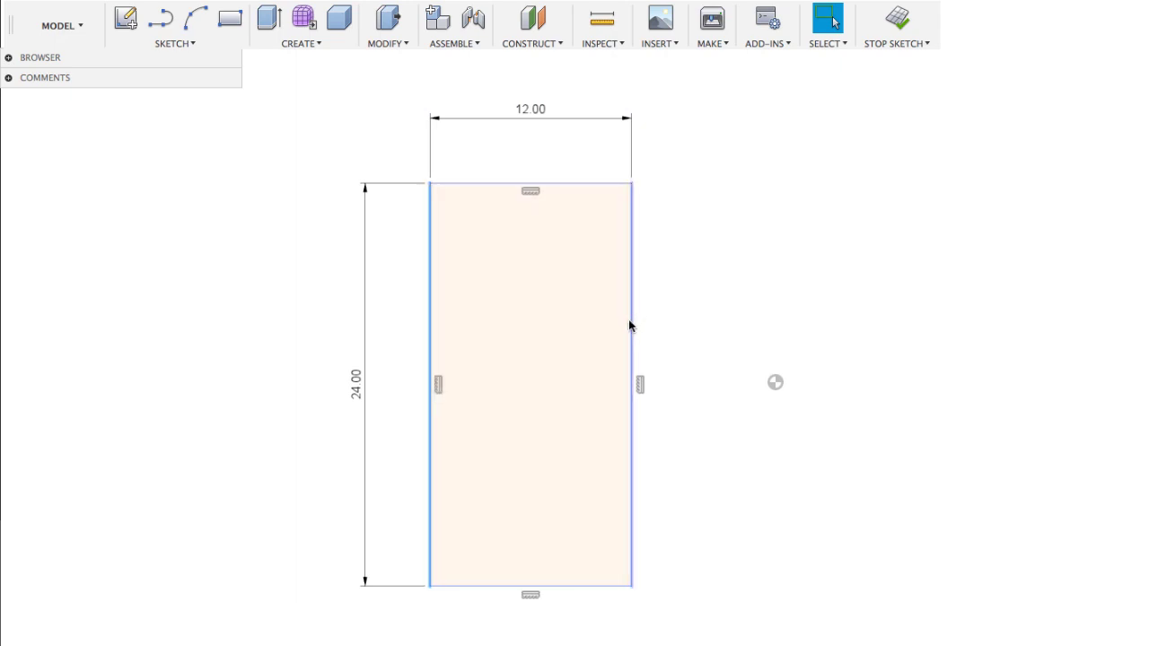
Delete the rectangle's height and width dimensions and try to resize it by moving its top edge down.
click(356, 387)
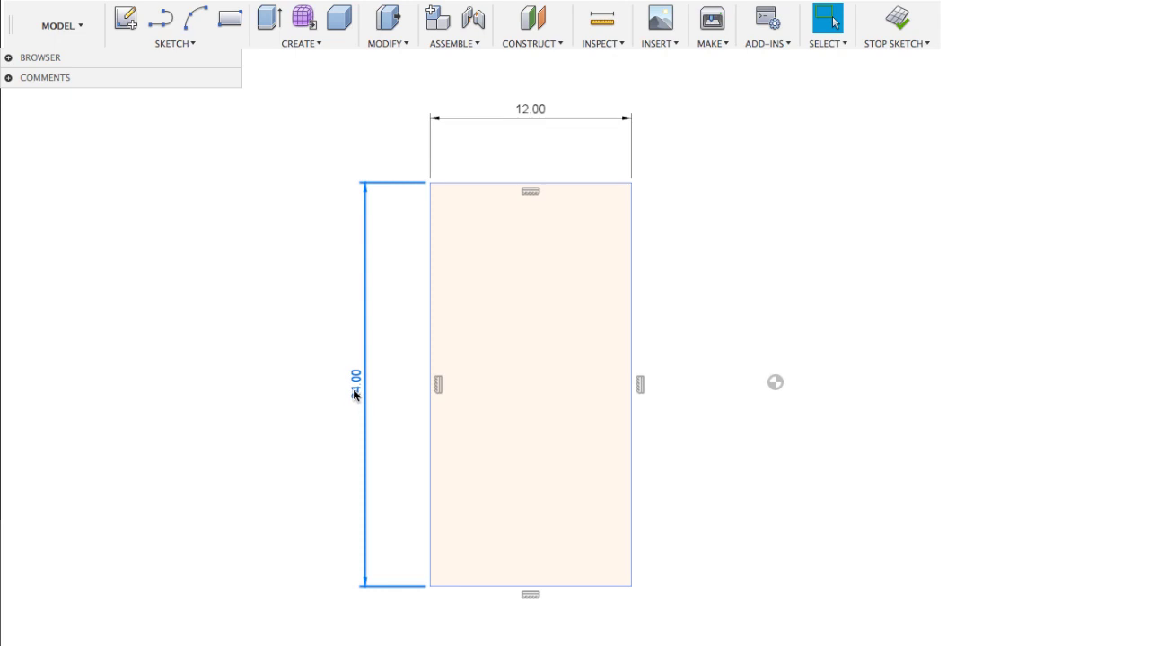
key(Delete)
click(525, 111)
key(Delete)
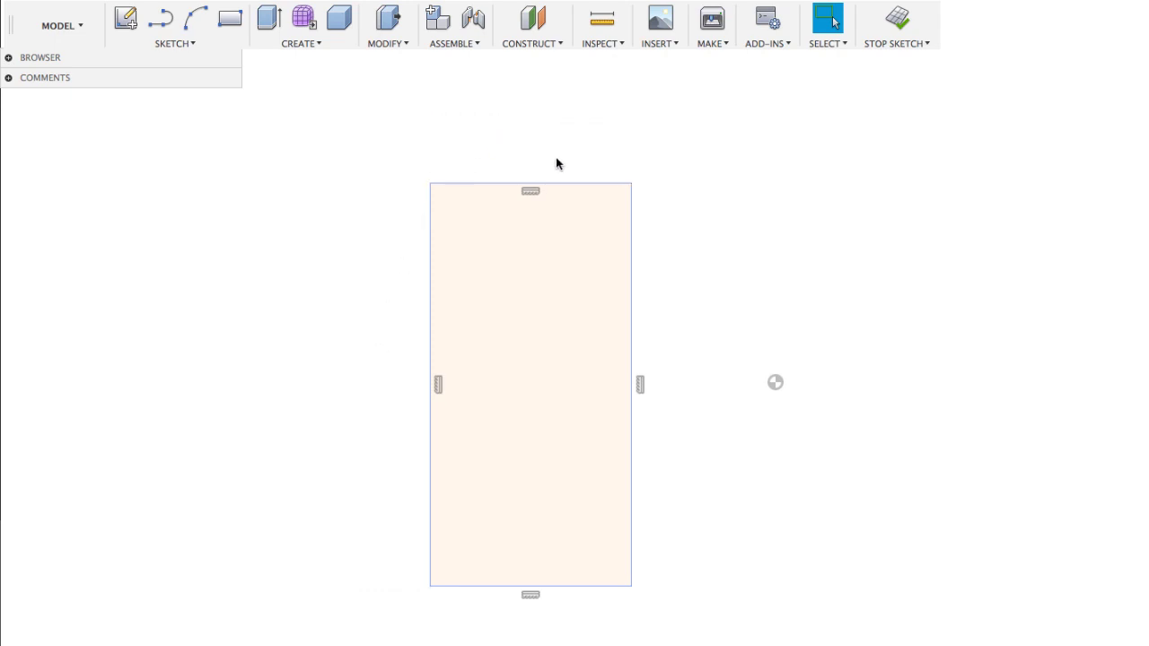
drag(537, 192, 529, 255)
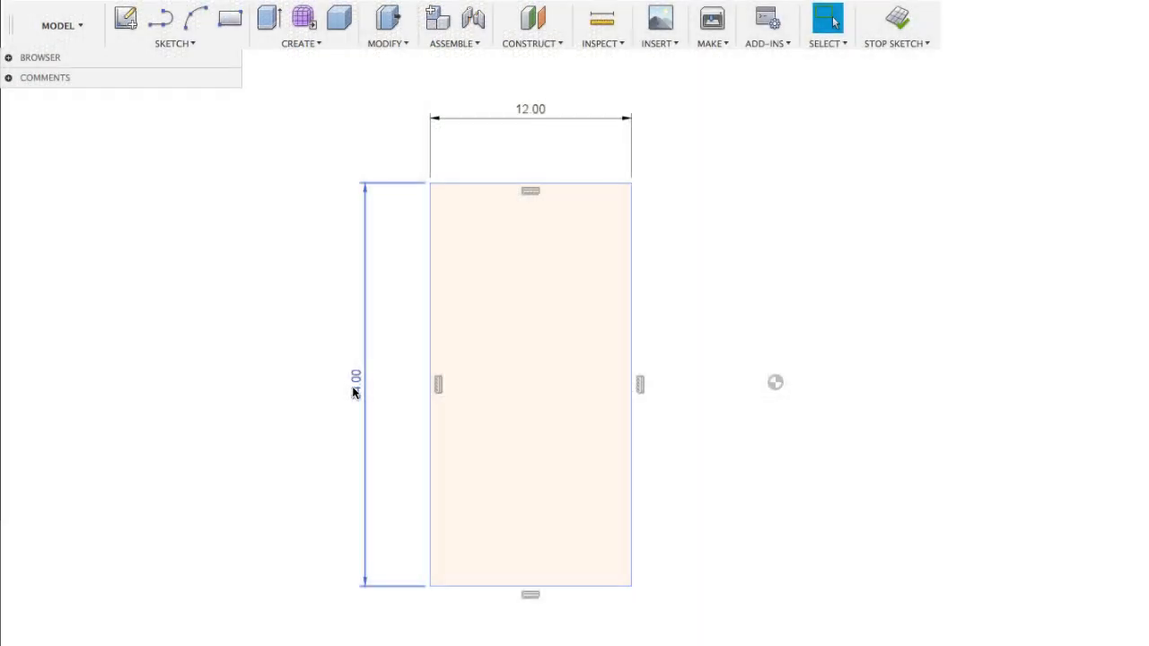
Set the rectangle's height dimension to 20 mm and its width dimension to 15 mm.
double_click(355, 384)
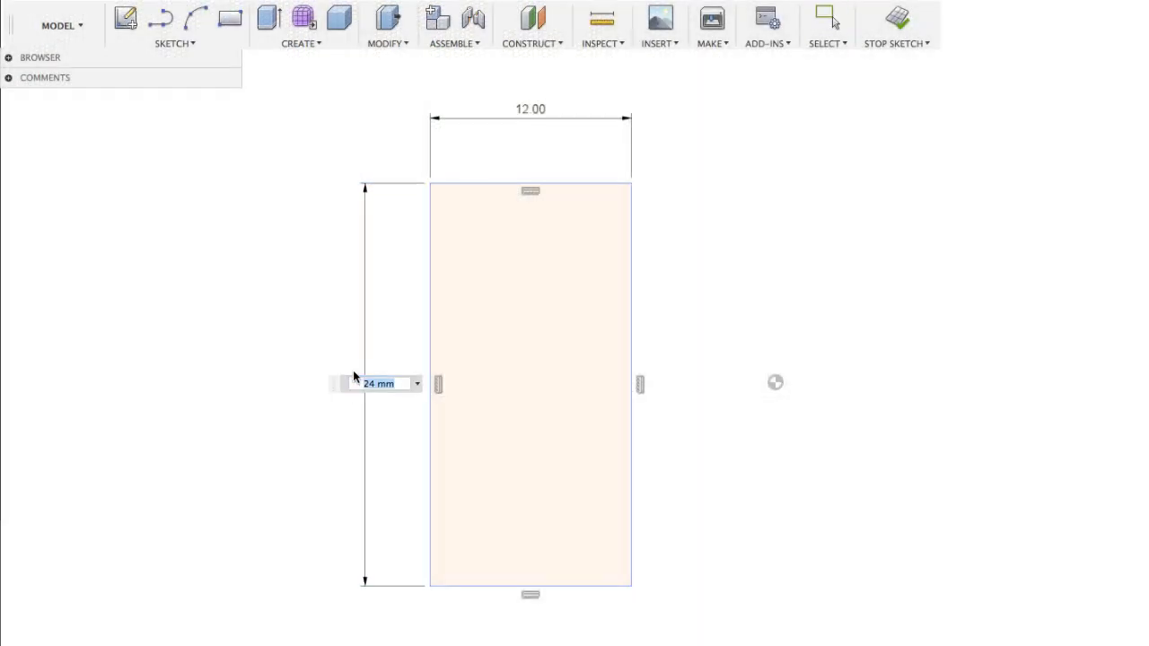
text(20)
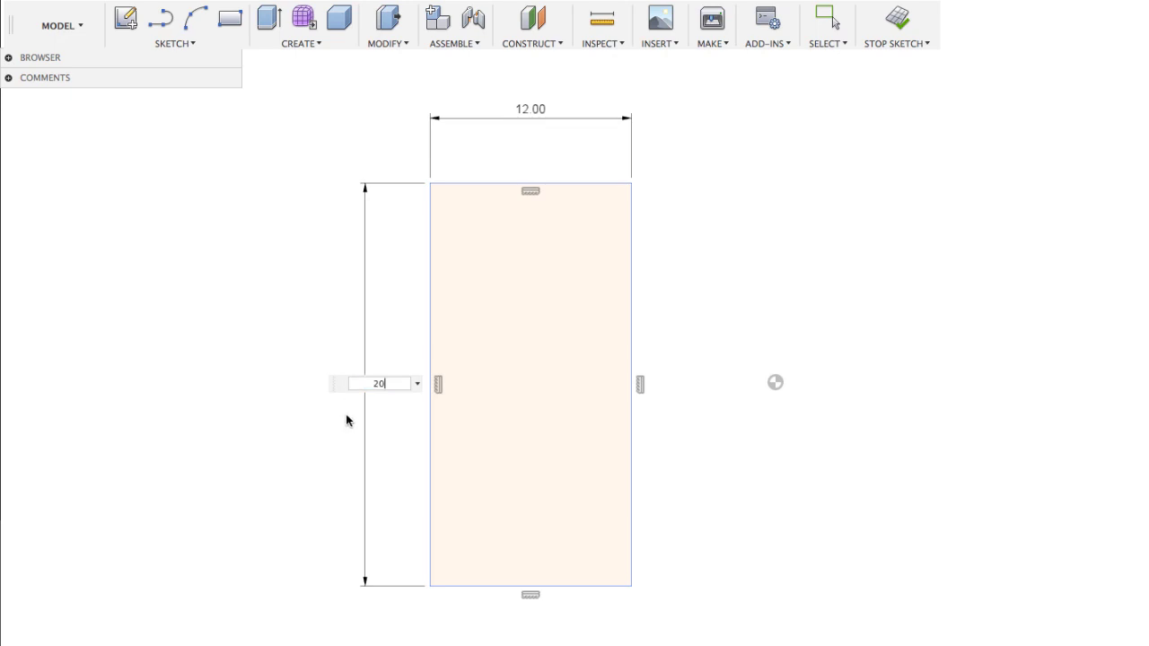
key(Return)
double_click(536, 108)
text(15)
key(Return)
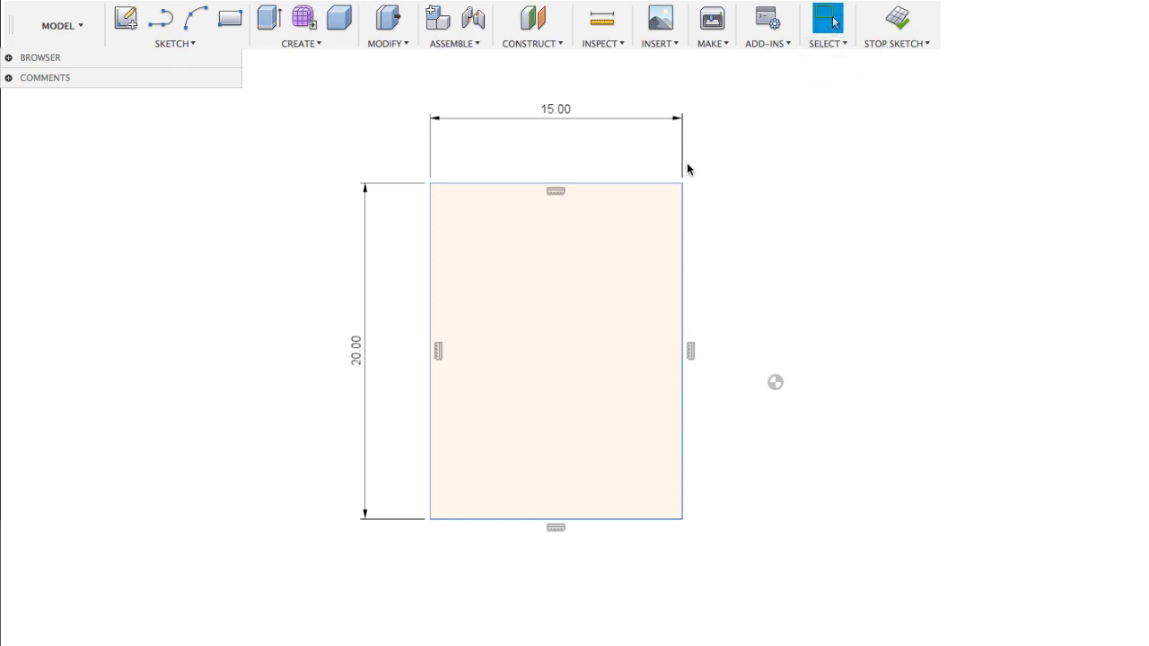
Delete the entire dimensioned rectangle from the sketch.
mouse_move(725, 106)
mouse_down()
mouse_move(428, 436)
mouse_move(287, 619)
mouse_move(296, 606)
mouse_up()
key(Delete)
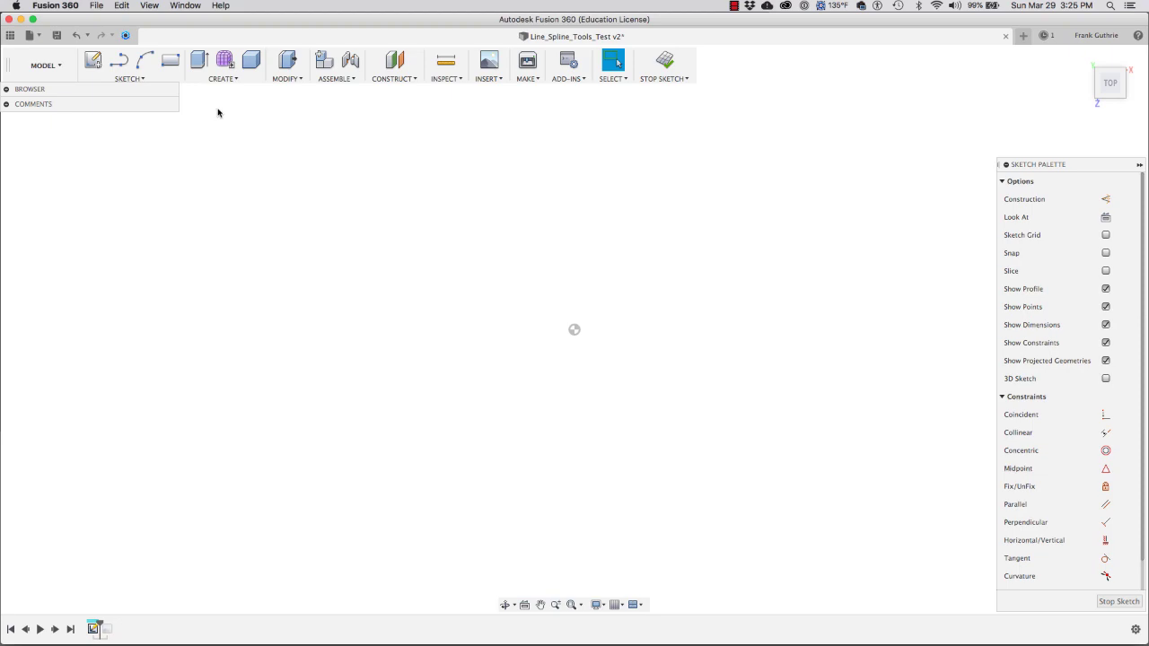
Sketch a three-point rectangle with a horizontal first edge and a height of about 21 mm beside the origin.
click(129, 78)
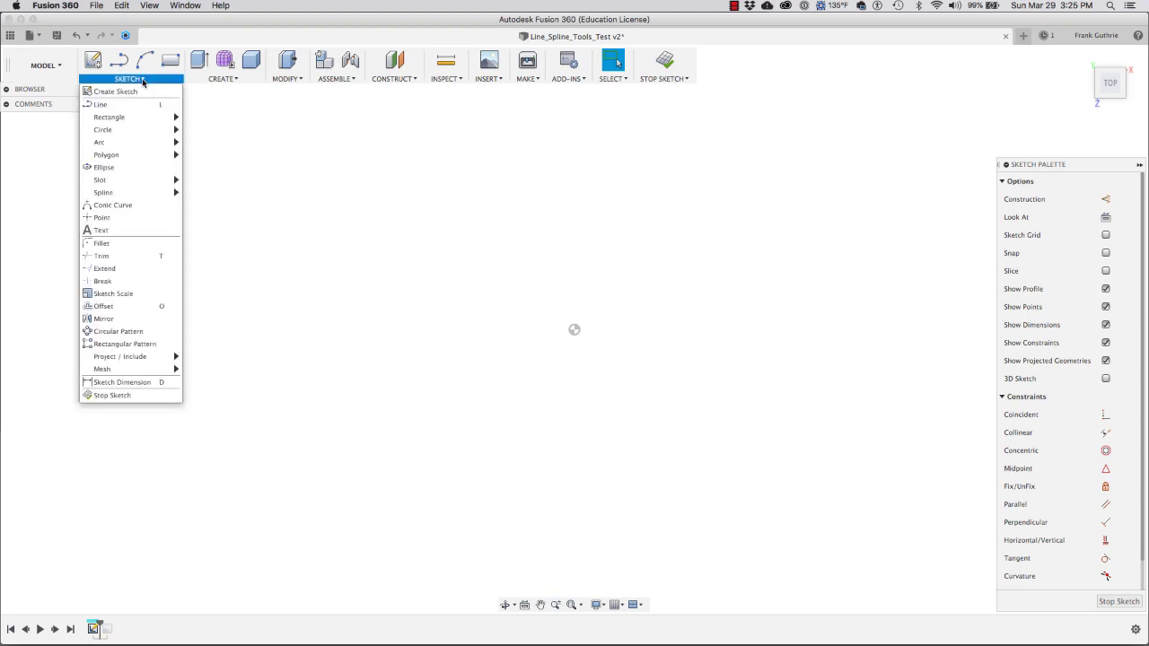
click(224, 133)
click(326, 190)
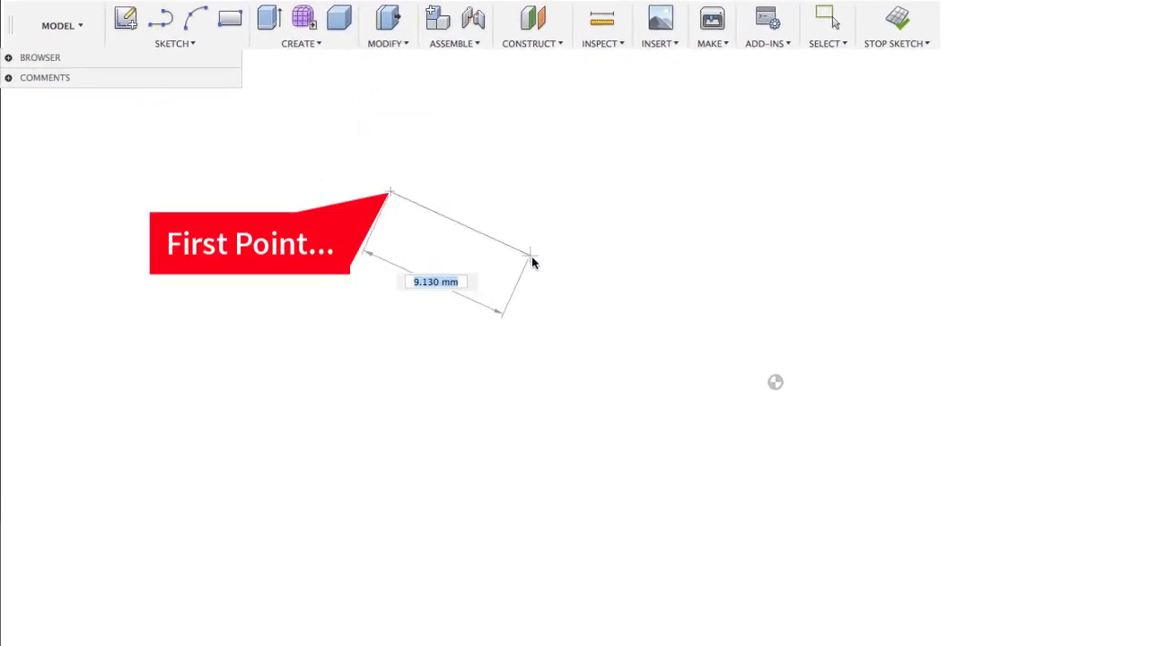
click(666, 191)
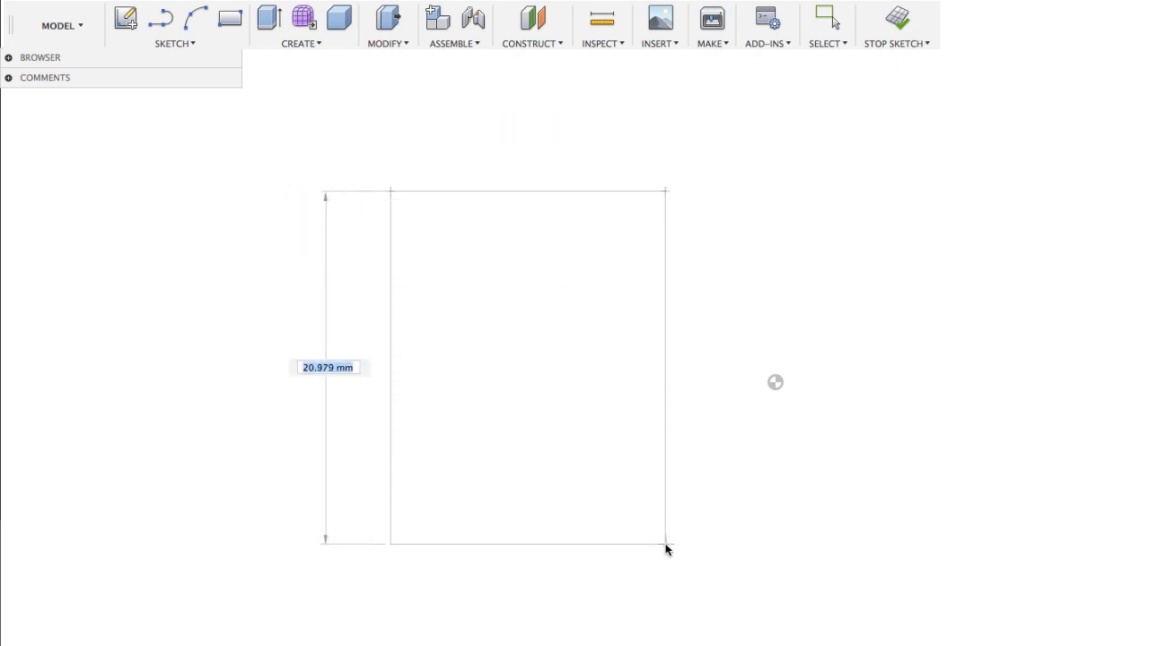
click(665, 544)
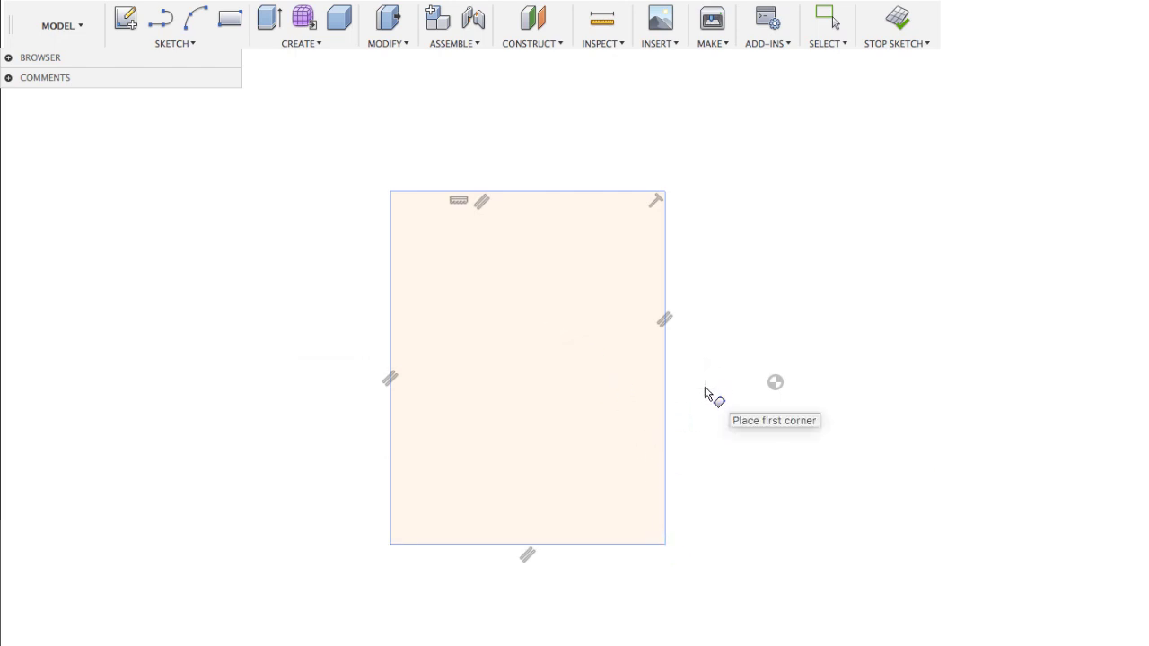
right_click(742, 219)
click(719, 291)
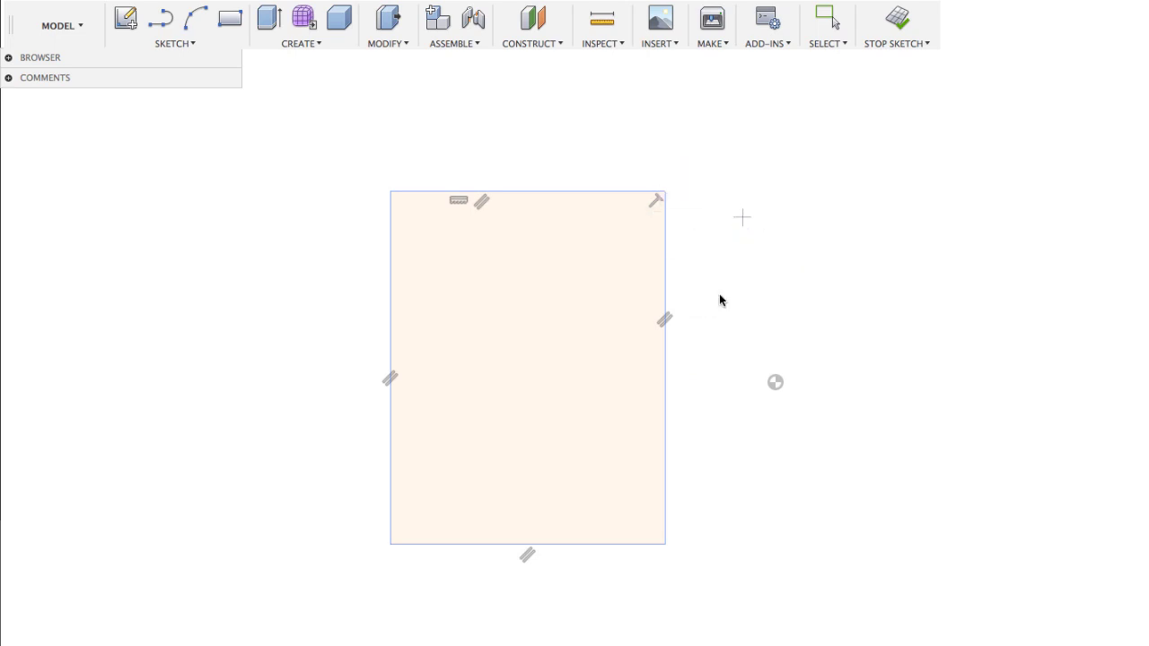
Delete the three-point rectangle, leaving the sketch empty.
drag(679, 160, 293, 627)
key(Delete)
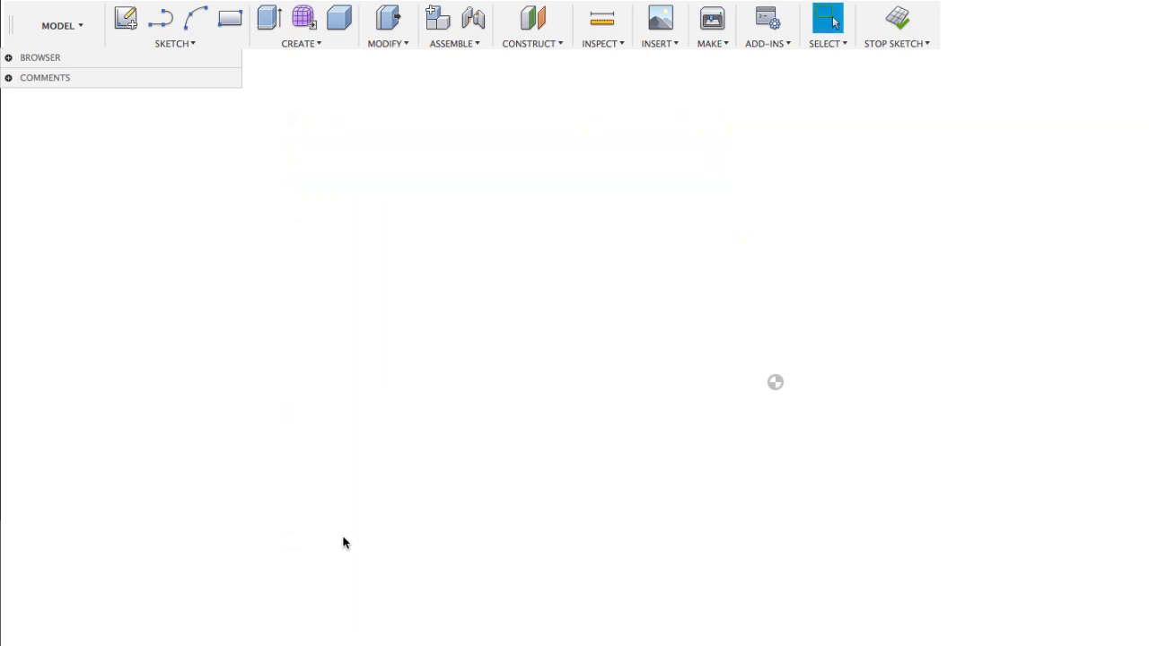
Start a three-point rectangle beside the origin with a horizontal first edge 12 mm long.
click(188, 44)
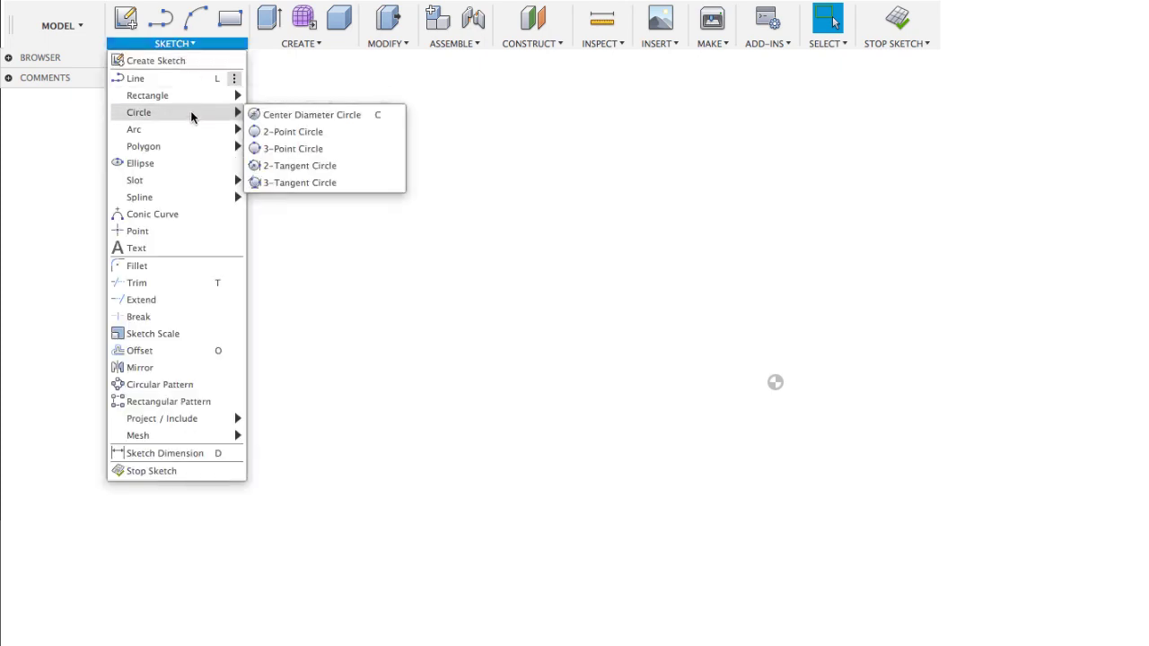
mouse_move(239, 92)
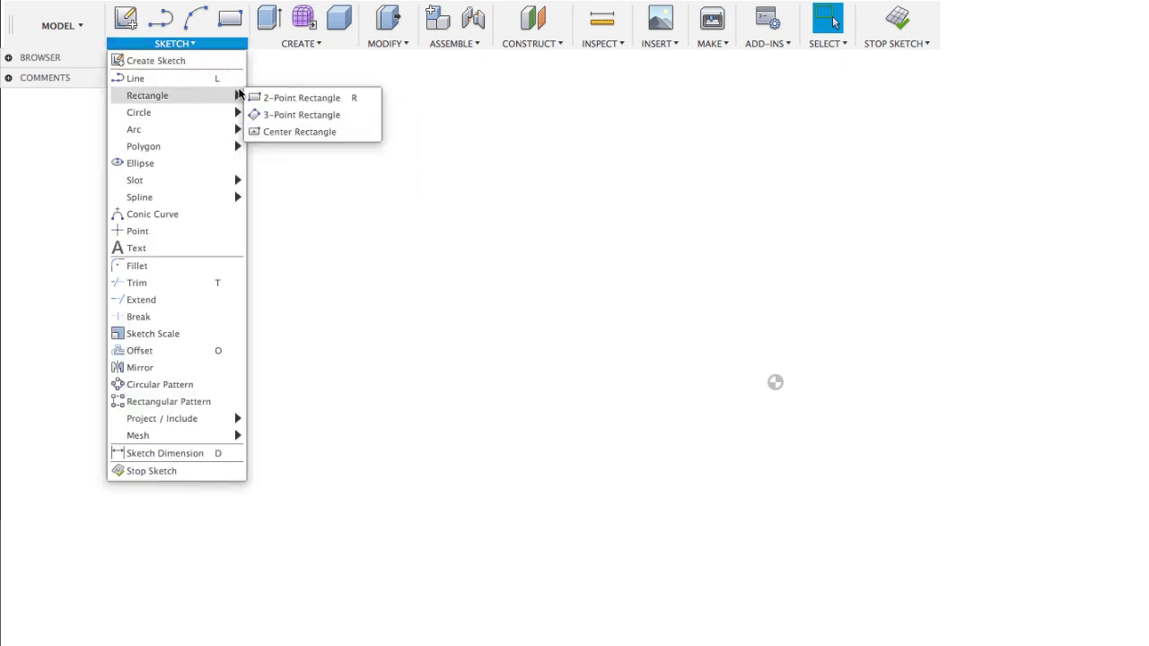
click(385, 185)
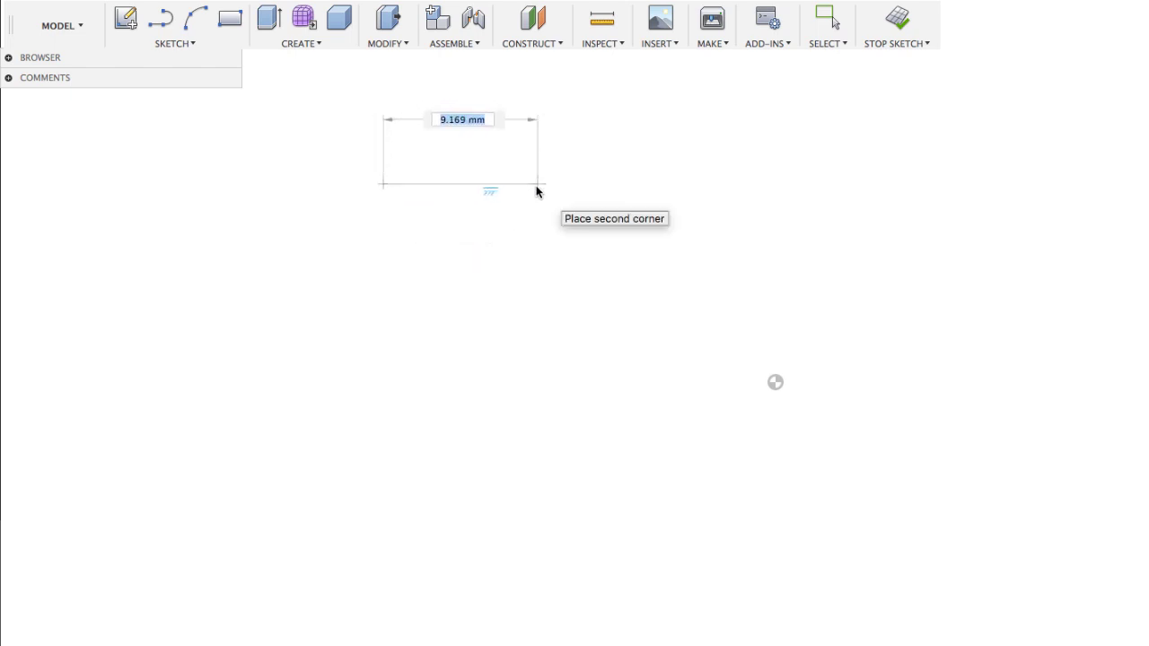
text(12)
key(Tab)
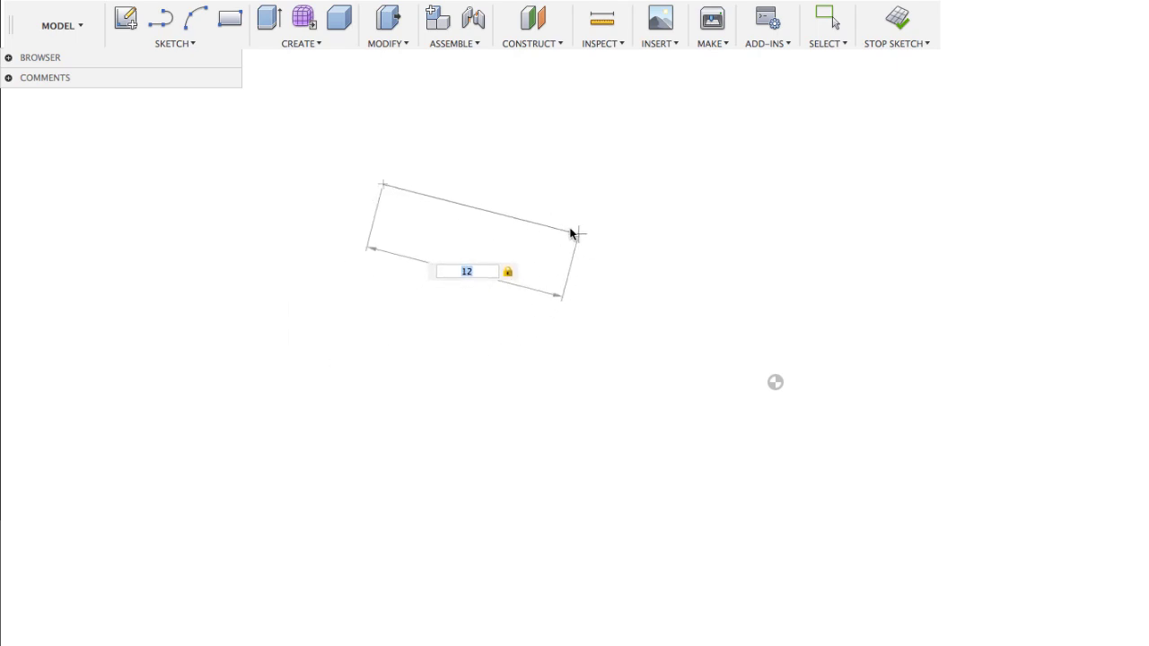
click(587, 190)
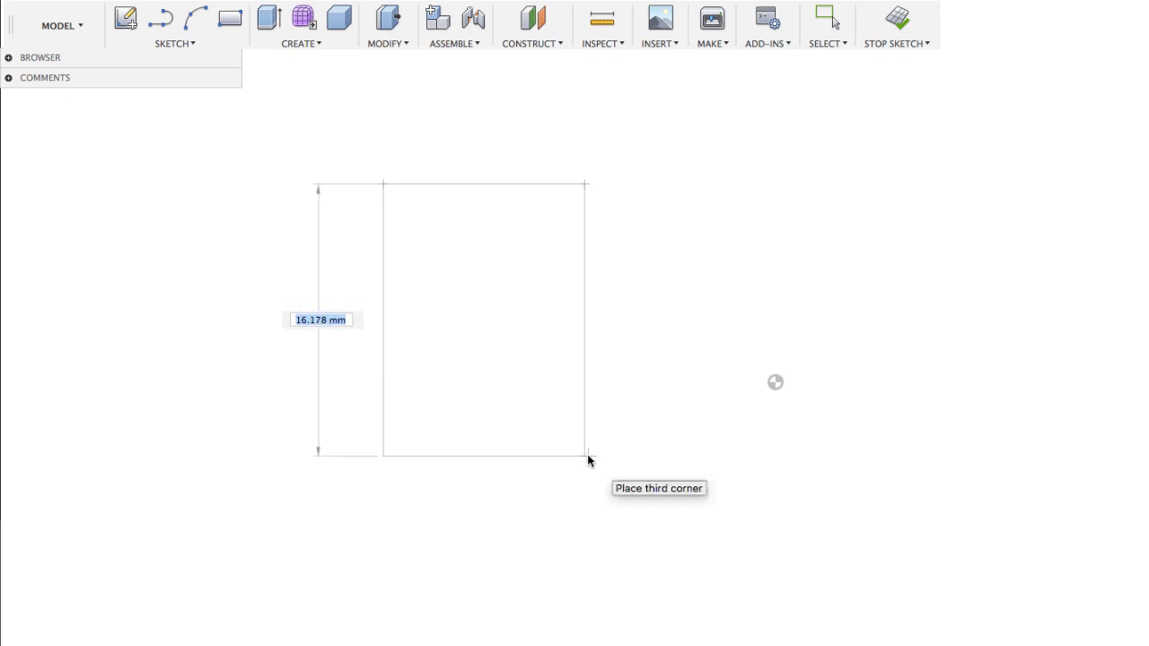
Complete the three-point rectangle below its first edge with a height of 20 mm.
text(2)
key(Tab)
text(0)
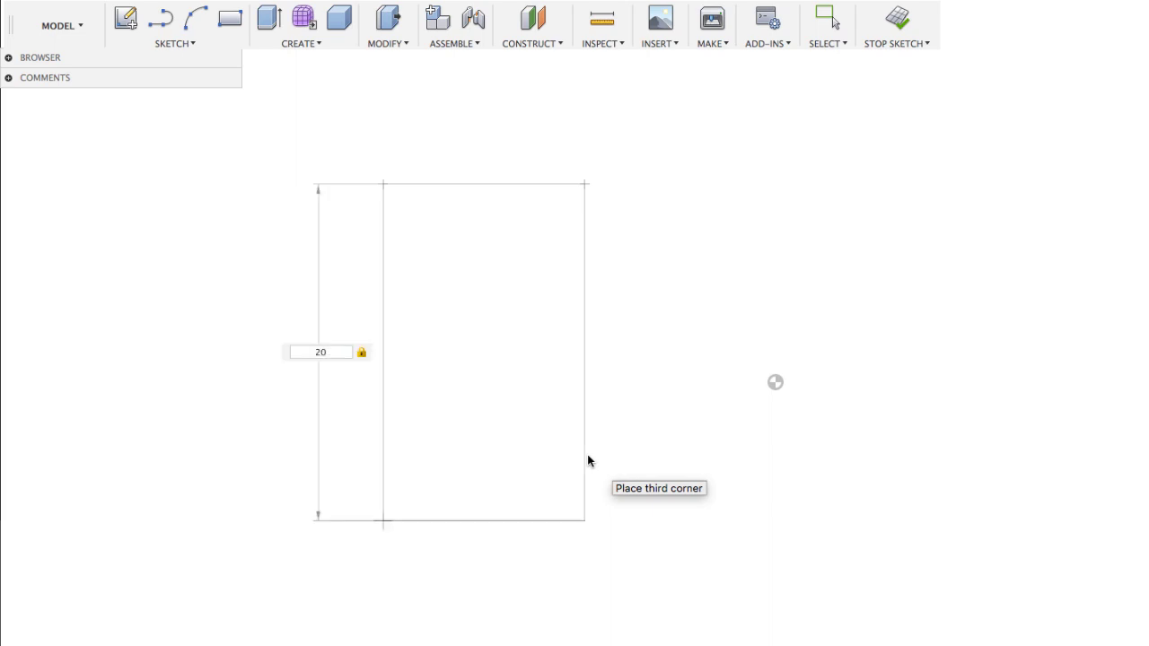
key(Tab)
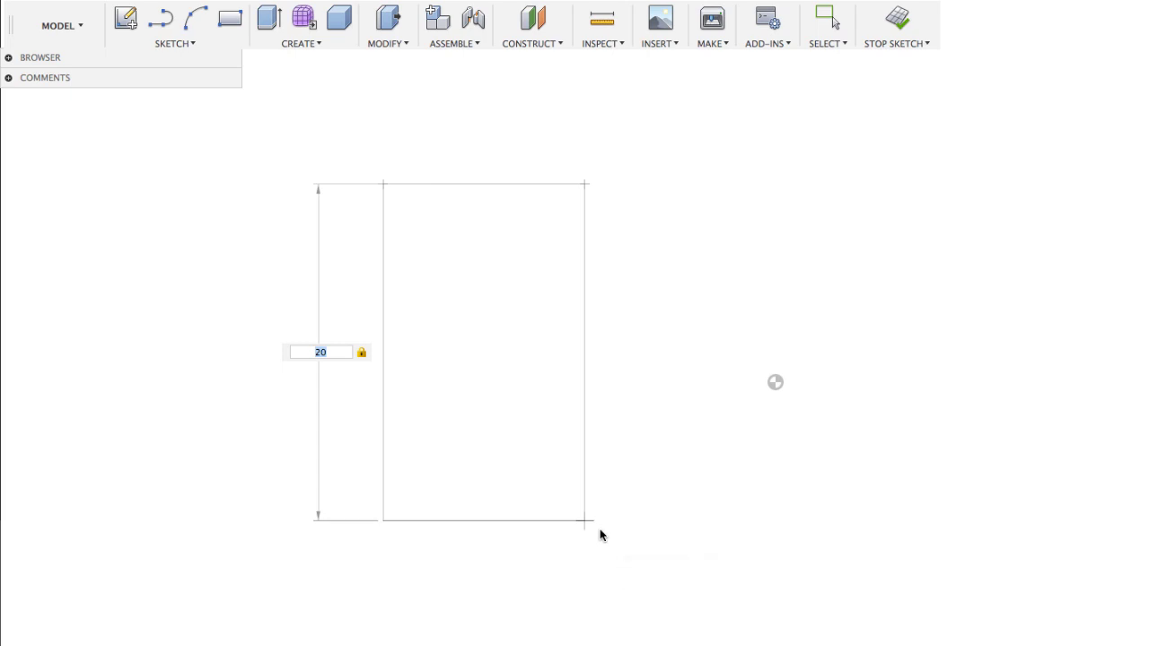
key(Return)
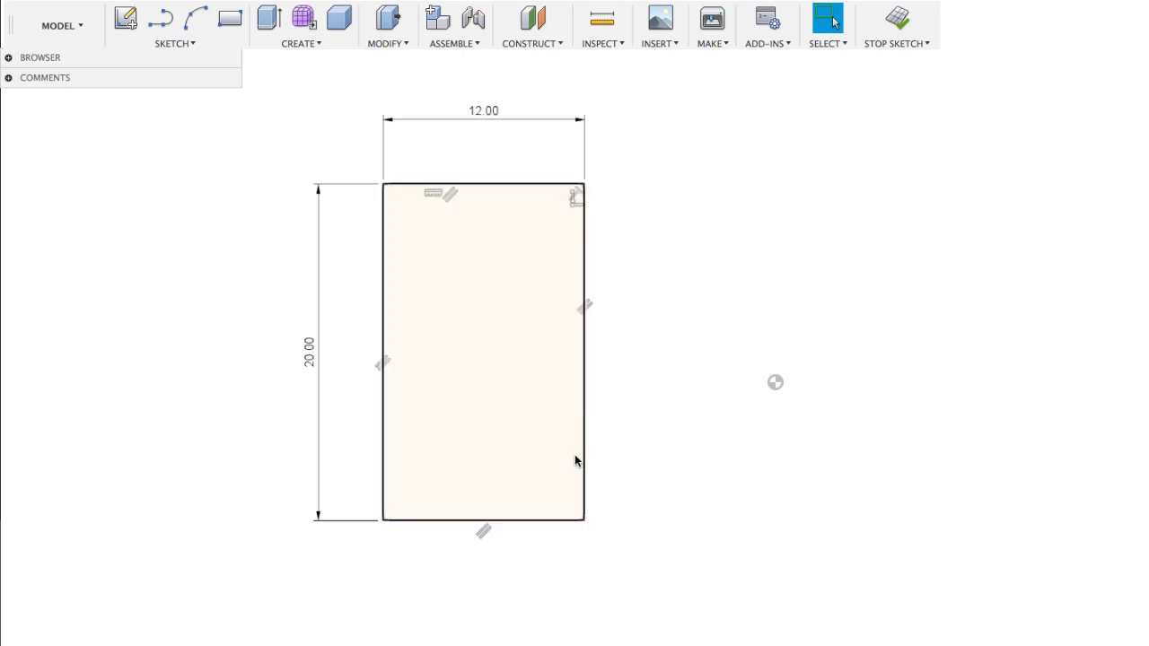
Point out the rectangle's three defining corners and delete the whole rectangle with its dimensions.
click(383, 184)
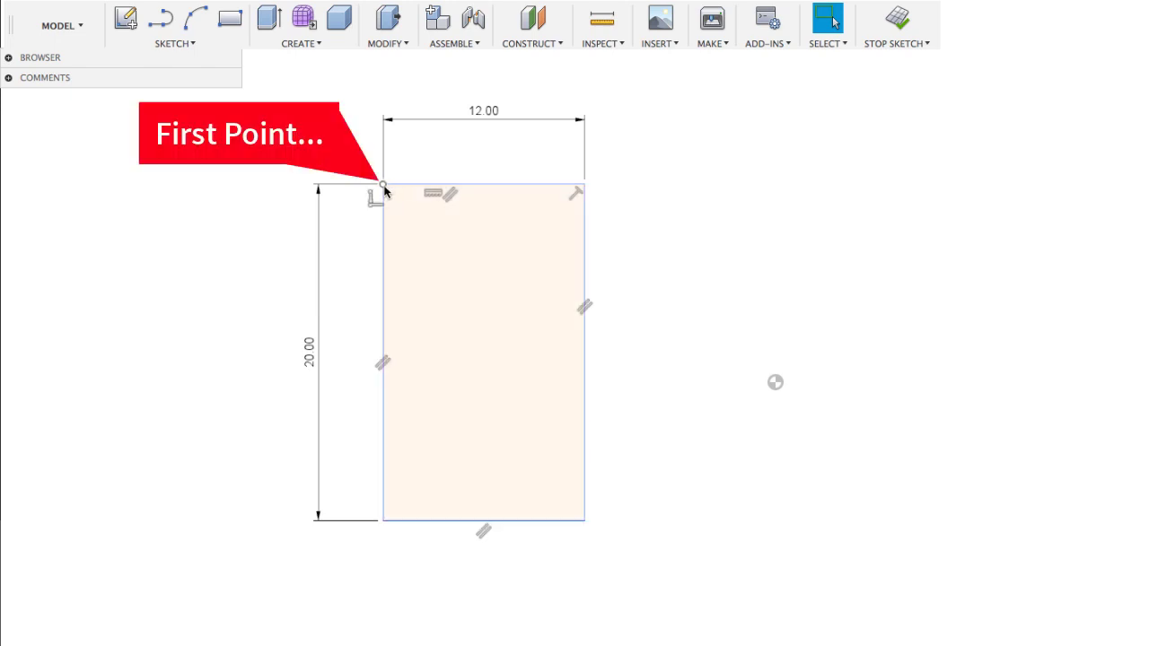
click(583, 184)
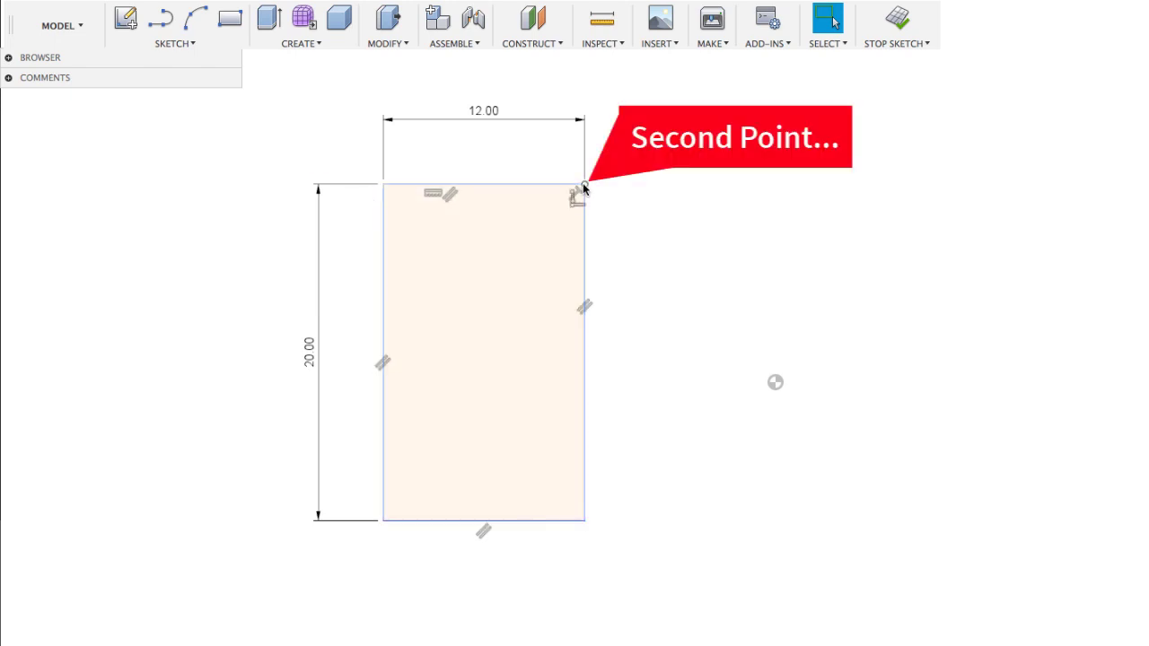
click(585, 521)
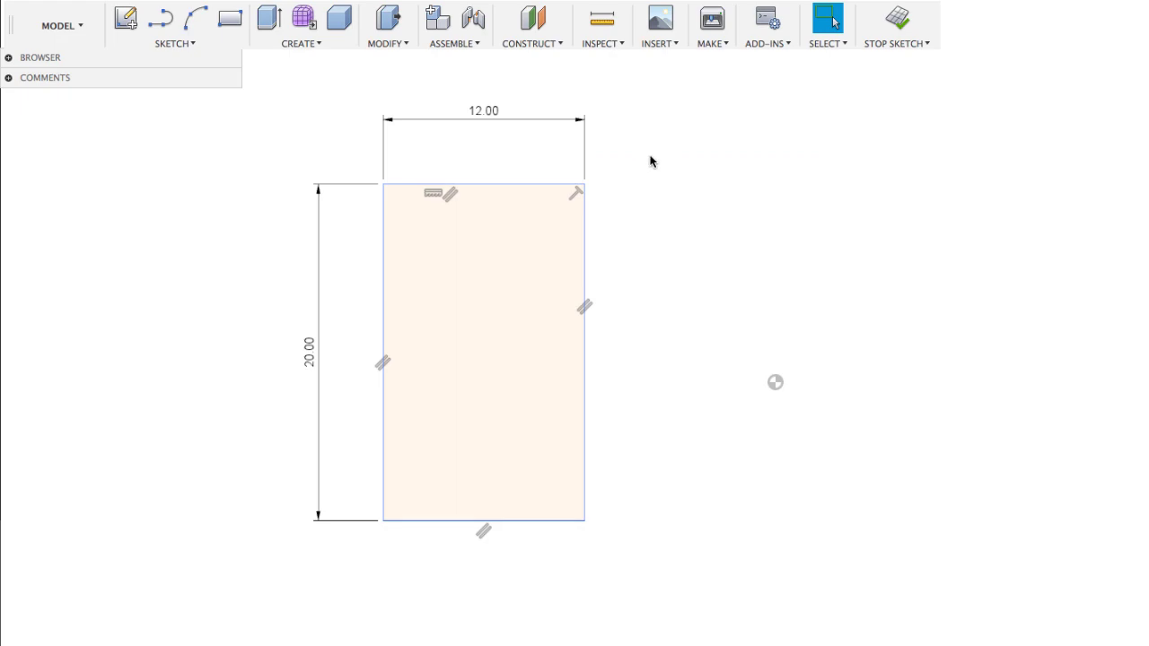
drag(658, 83, 290, 598)
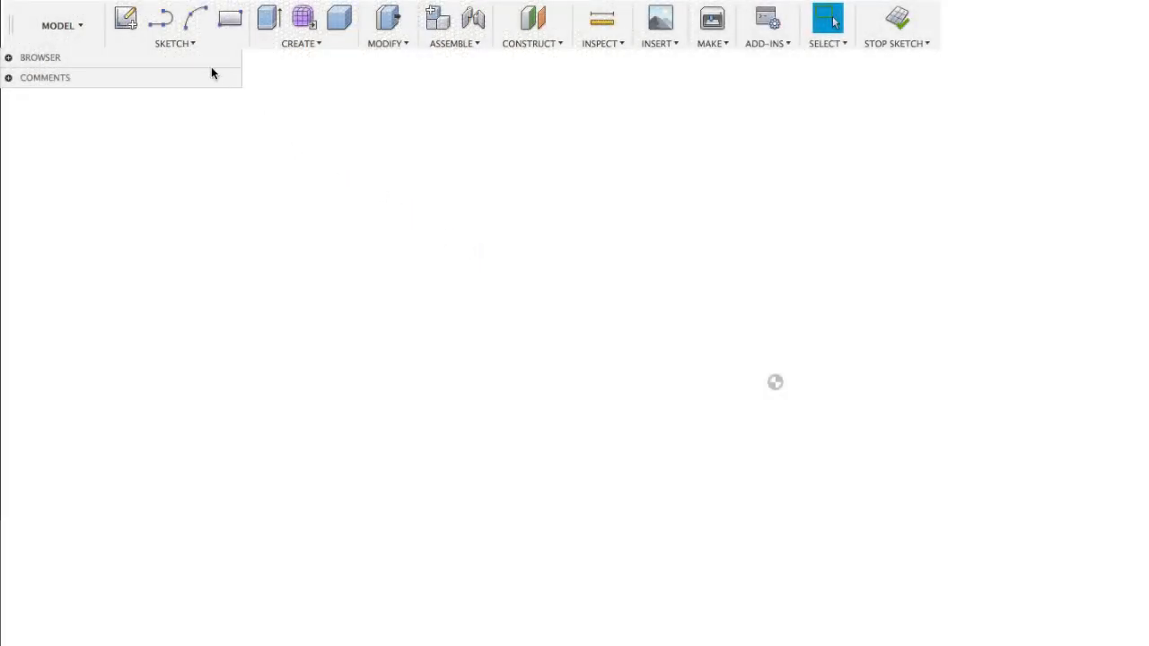
Sketch a center rectangle about 15.5 mm wide and 21.3 mm high beside the origin.
click(189, 43)
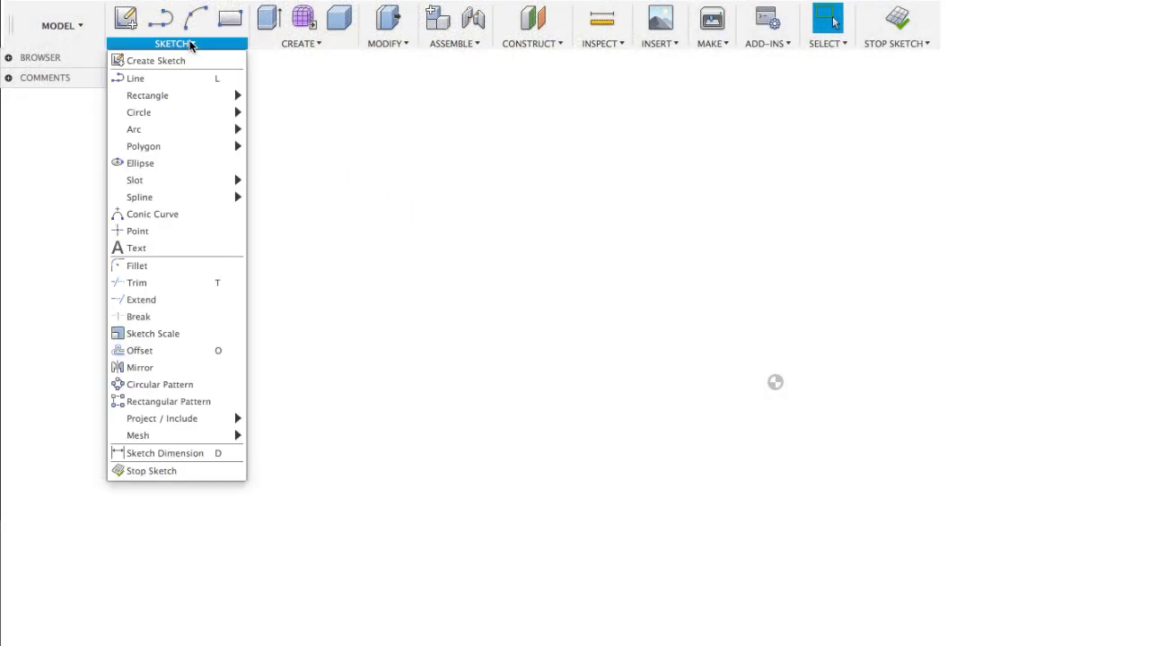
mouse_move(194, 107)
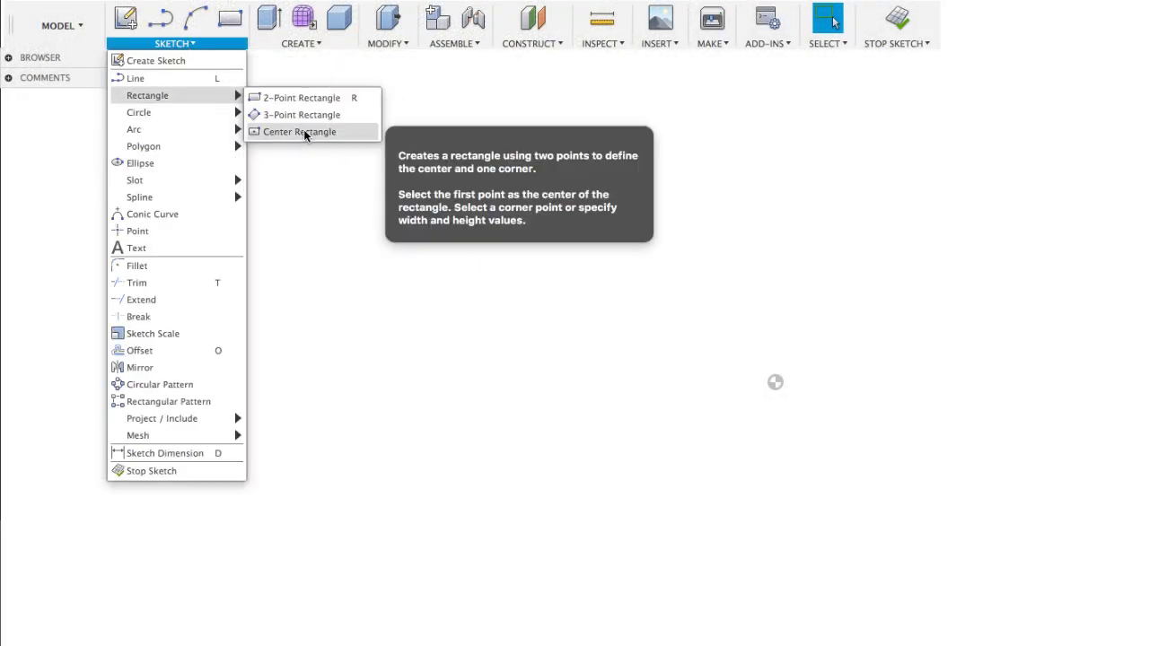
click(306, 132)
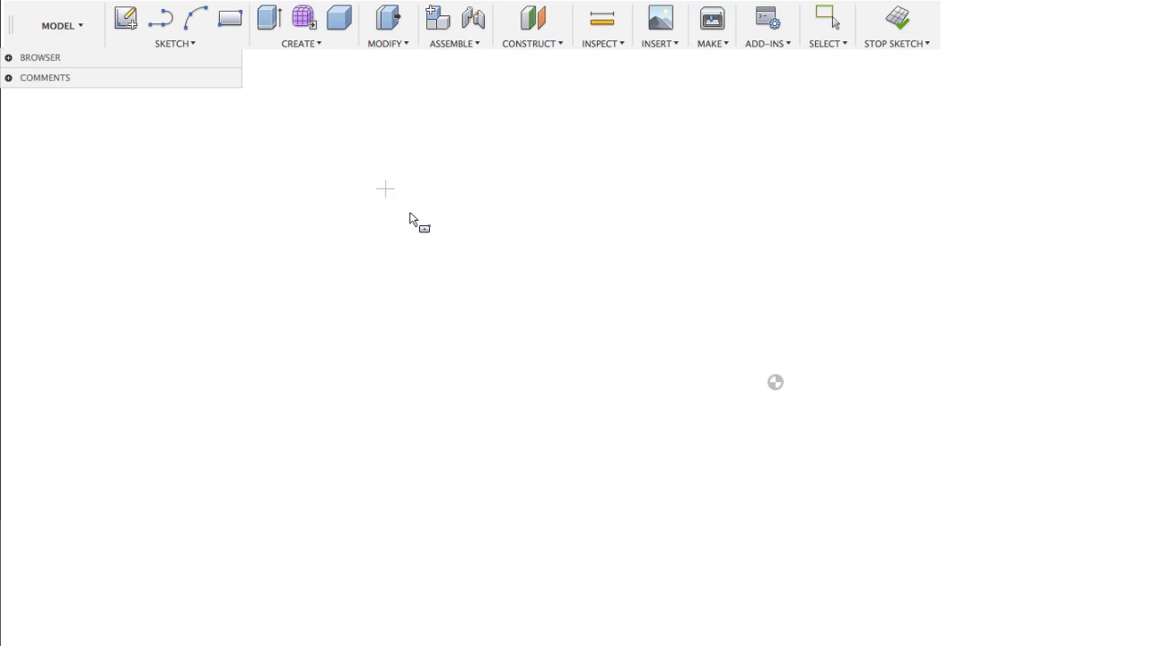
click(429, 335)
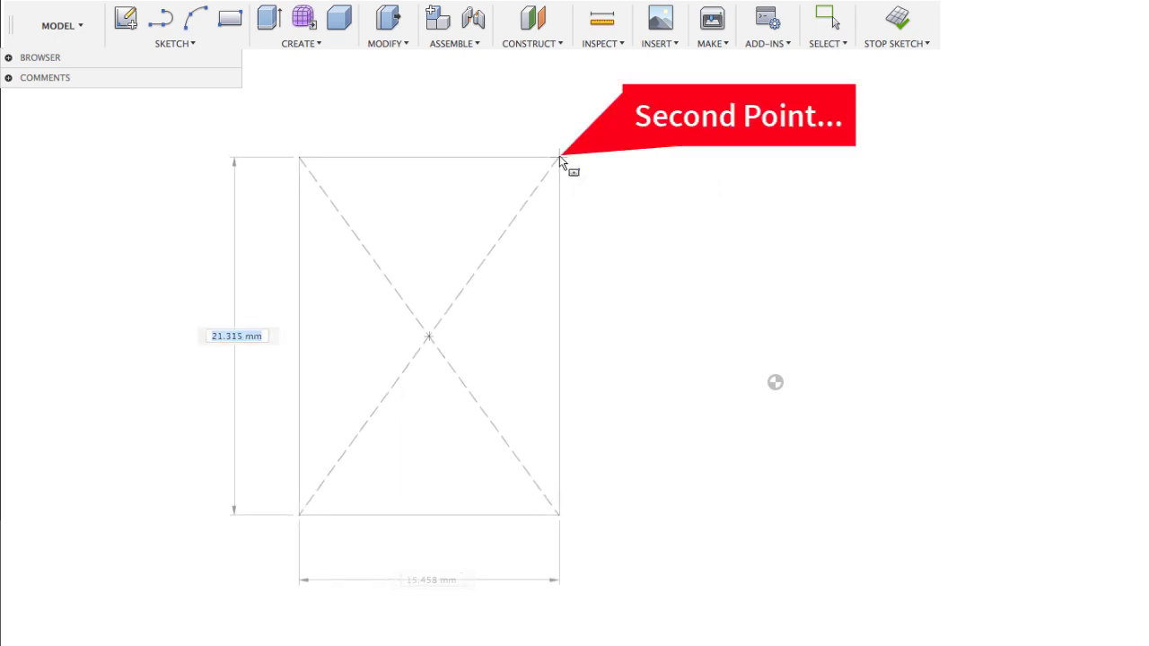
click(558, 159)
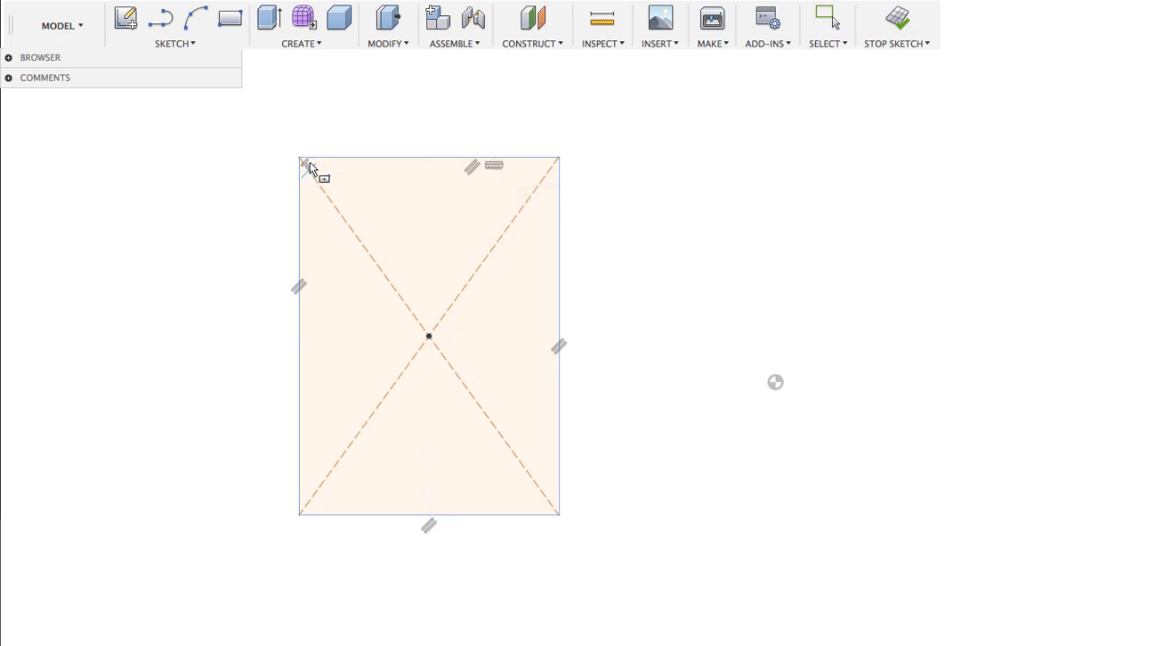
right_click(655, 195)
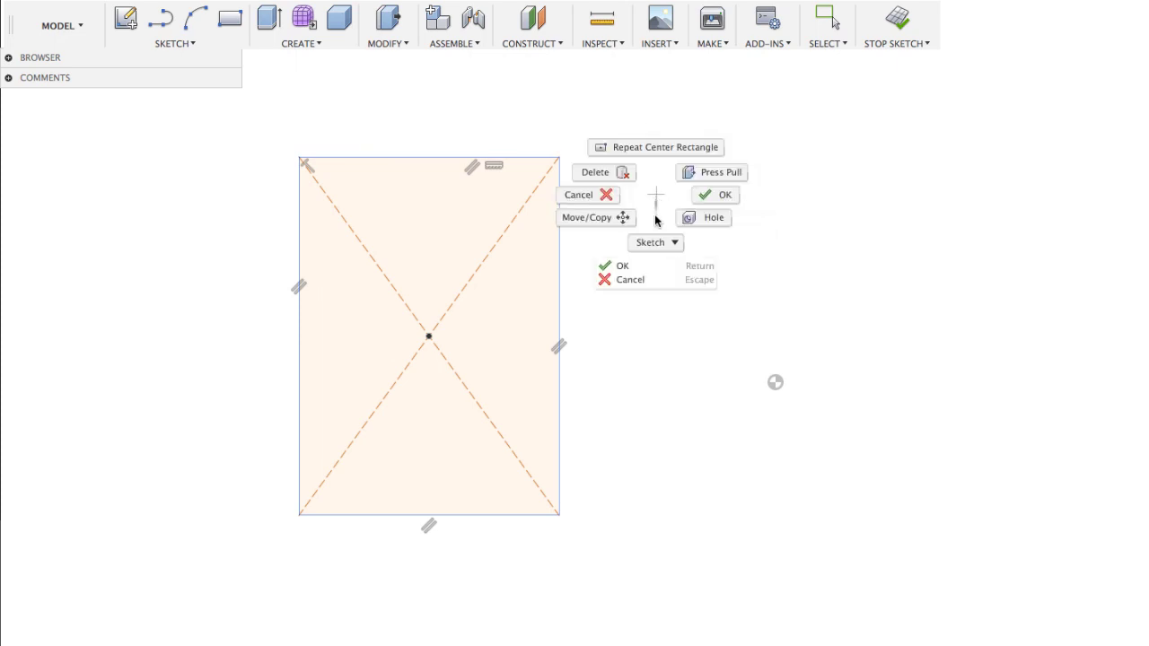
click(635, 264)
Delete the undimensioned center rectangle together with its construction diagonals.
mouse_move(610, 131)
mouse_down()
mouse_move(249, 580)
mouse_move(261, 610)
mouse_move(262, 597)
mouse_up()
key(Delete)
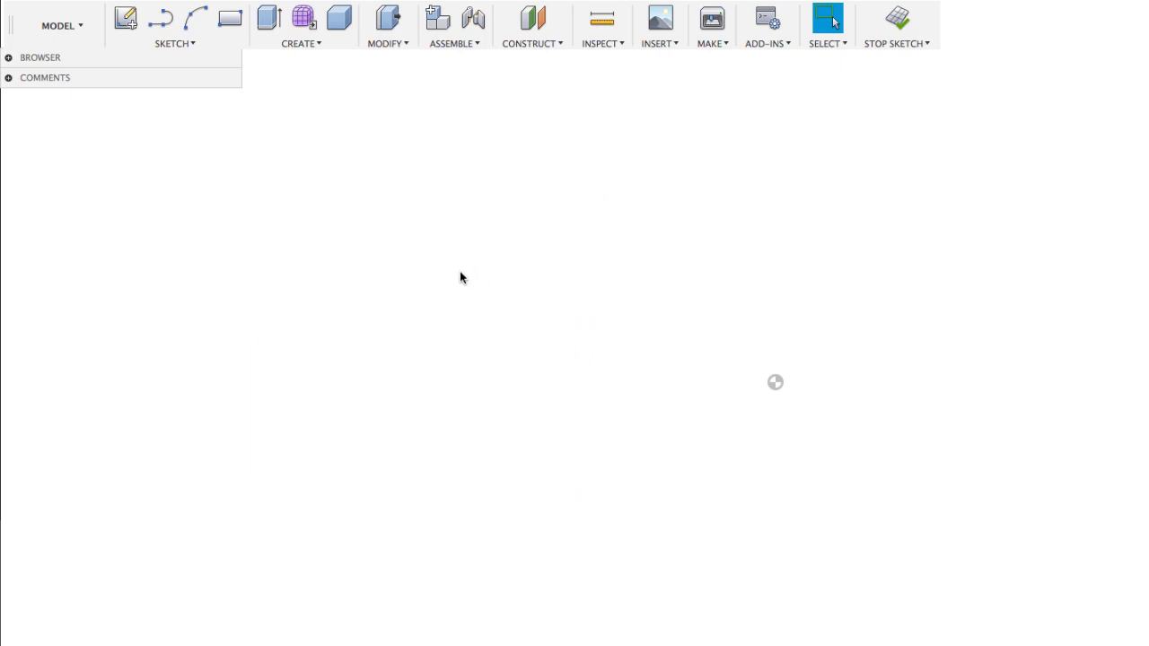
Sketch a center rectangle beside the origin with a width of 15 mm and a height of 25 mm.
click(178, 43)
mouse_move(185, 97)
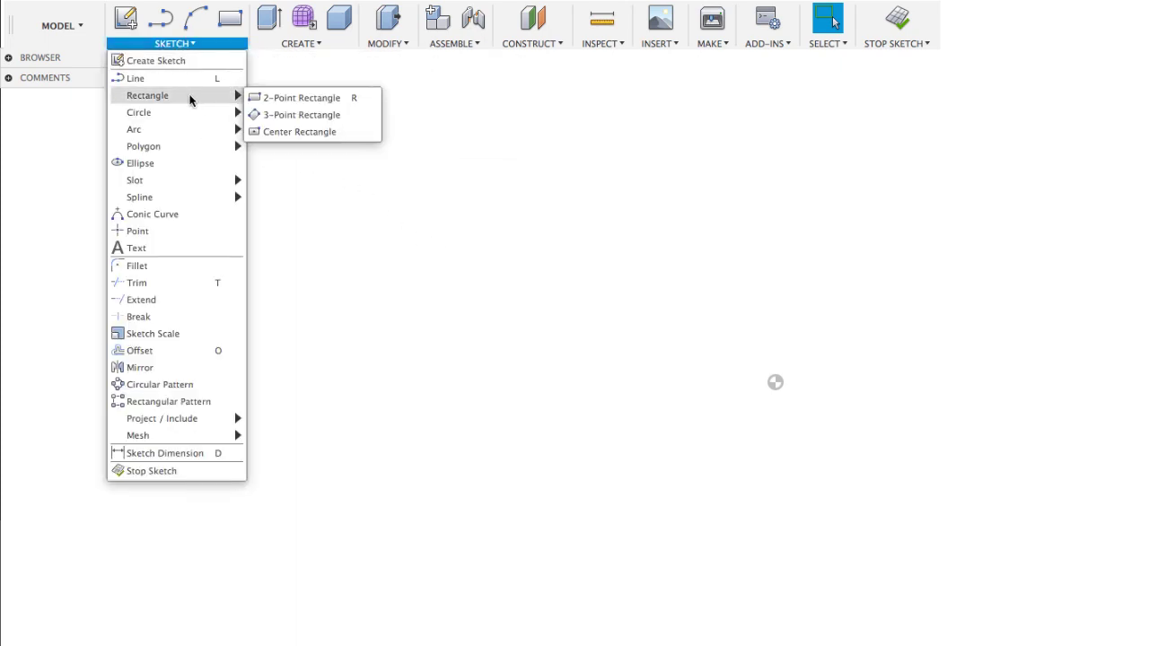
click(281, 133)
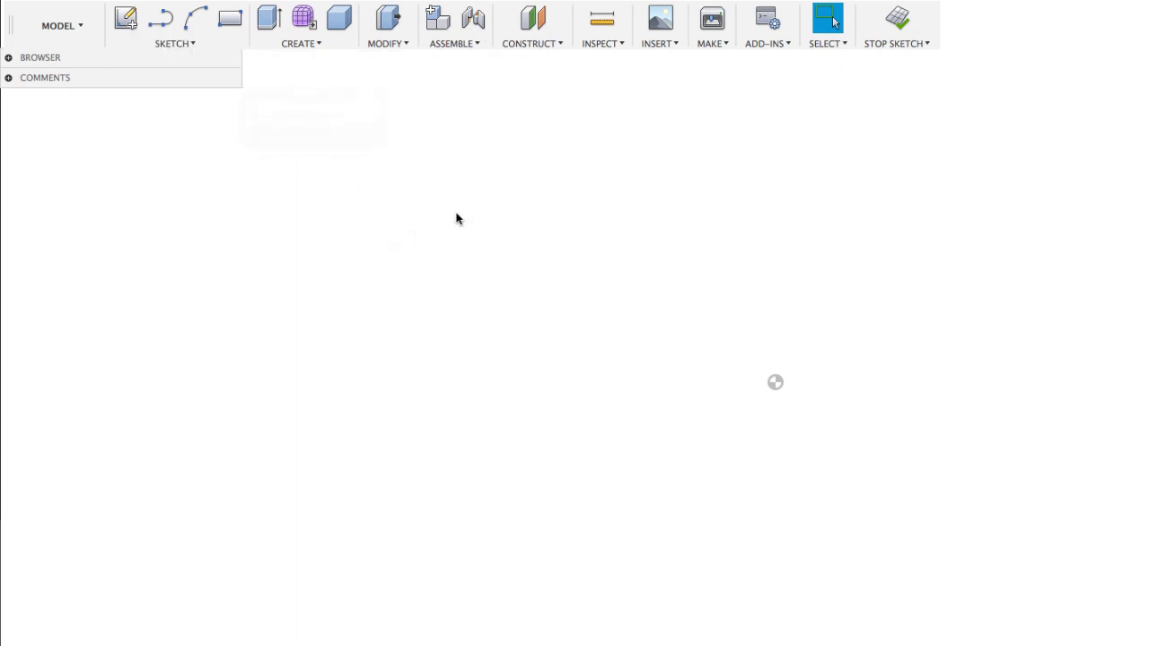
click(470, 358)
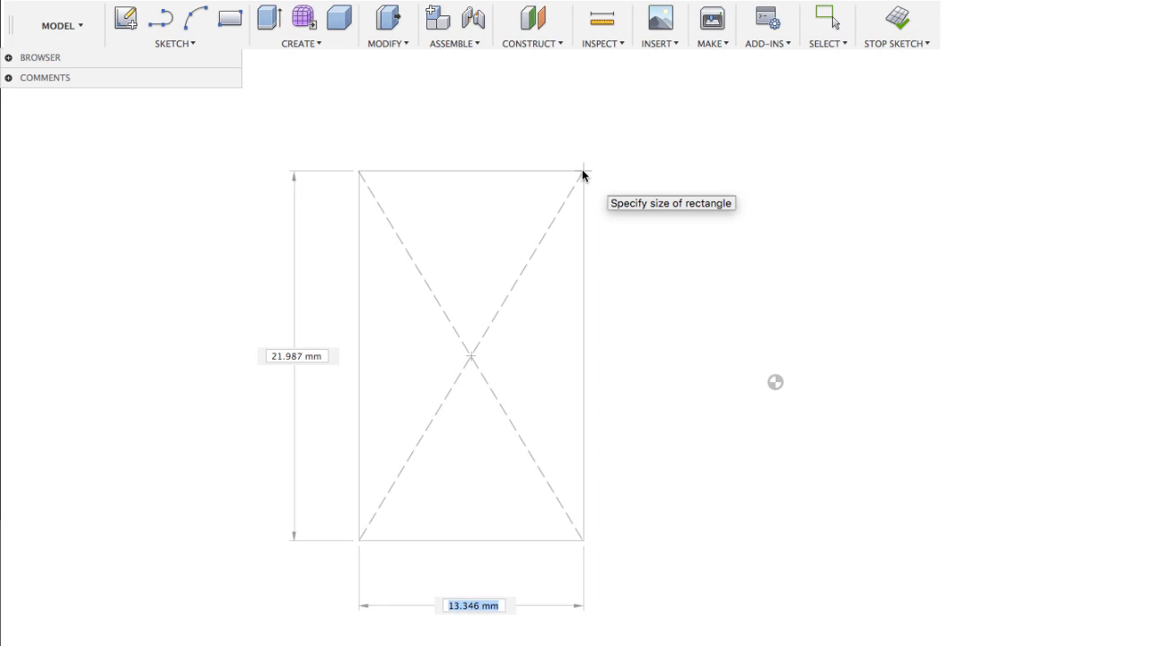
text(15)
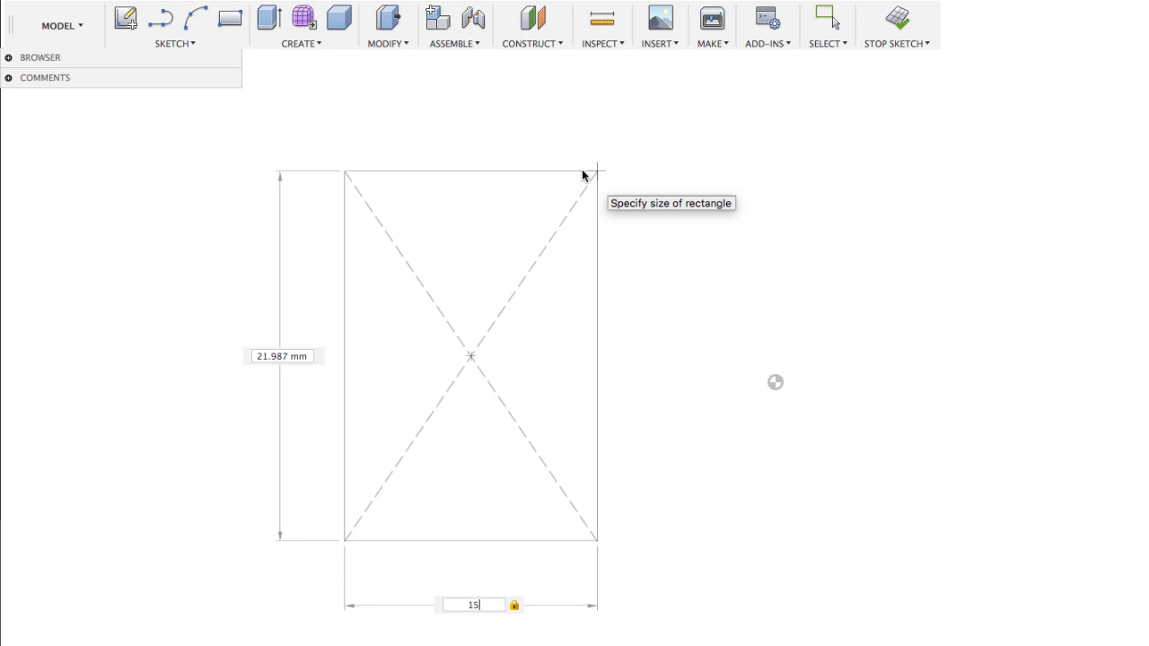
key(Tab)
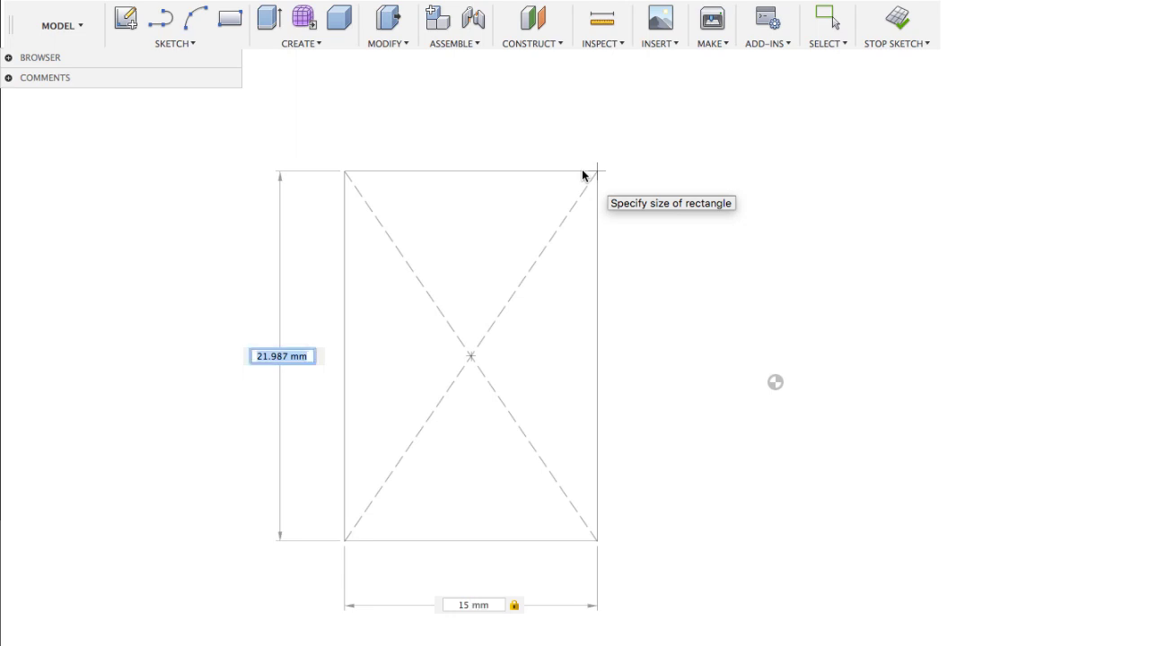
text(25)
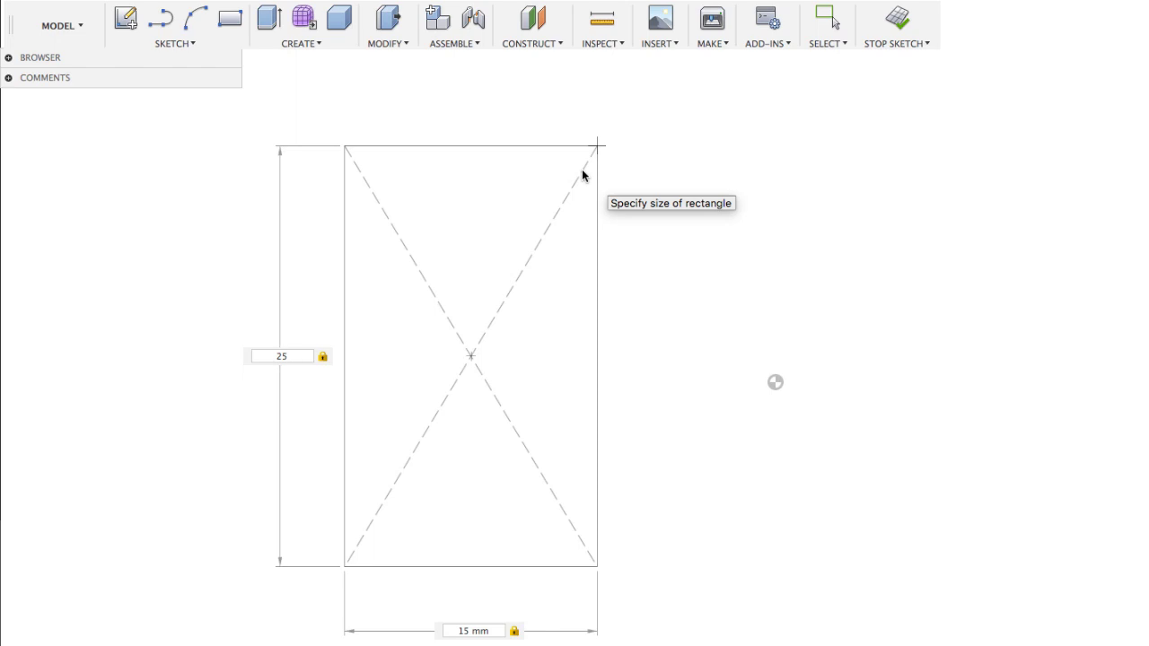
key(Return)
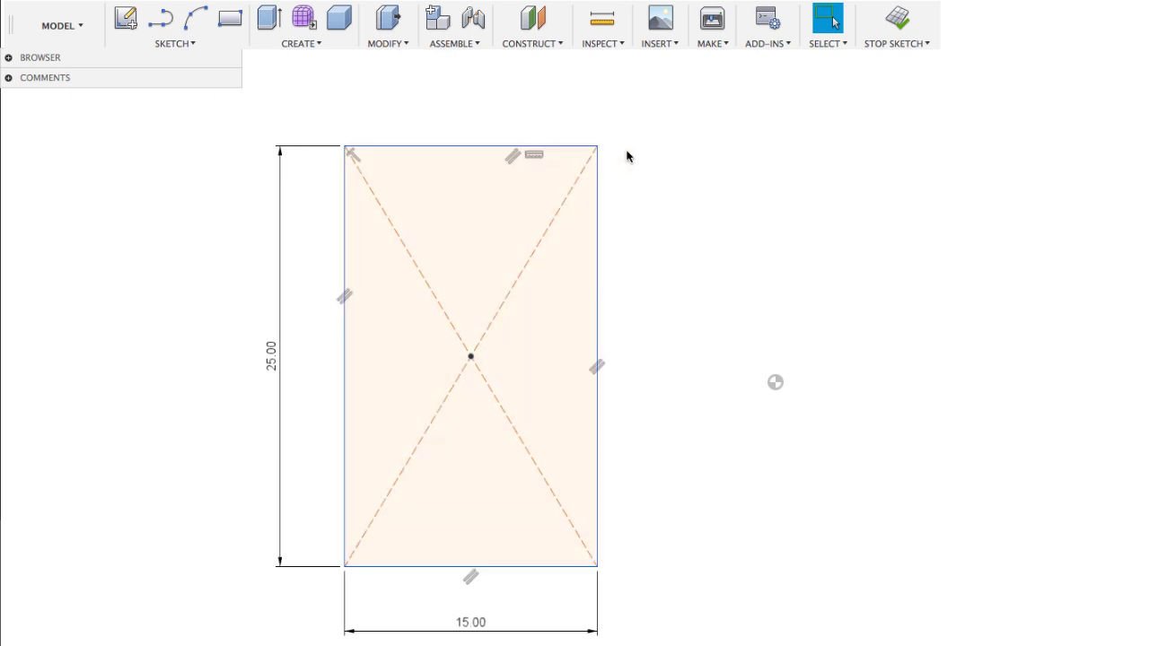
Delete the entire center rectangle including its diagonals, center point and dimensions.
mouse_move(653, 125)
mouse_down()
mouse_move(520, 351)
mouse_move(313, 642)
mouse_move(264, 642)
mouse_up()
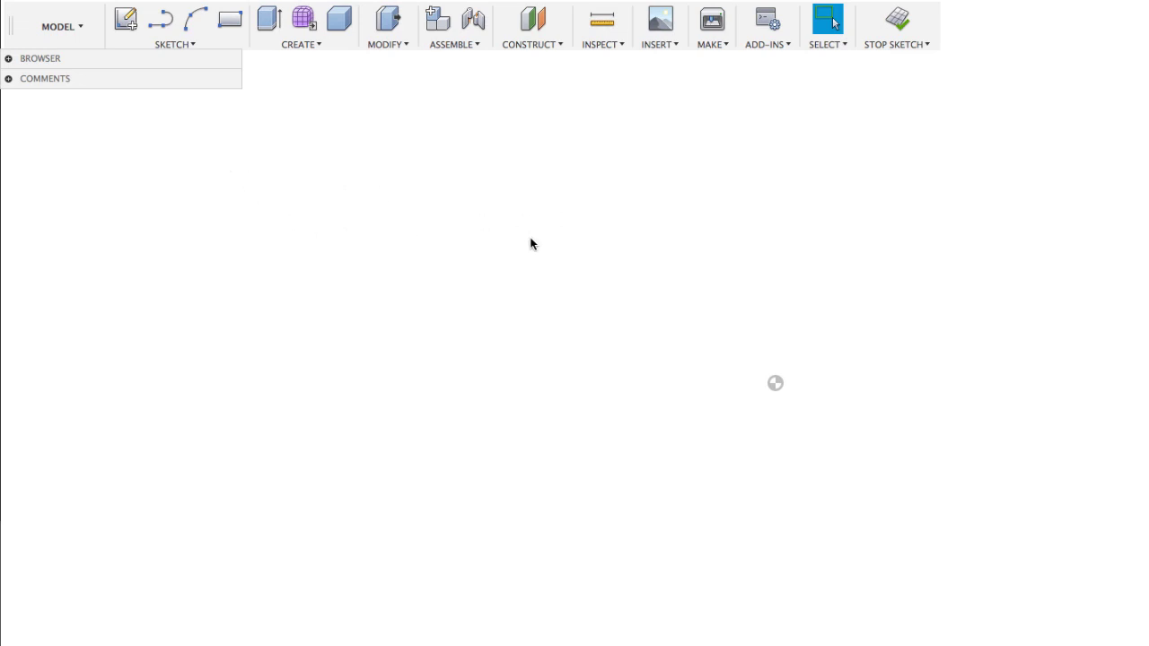
Sketch an undimensioned two-point rectangle, taller than it is wide, beside the origin.
key(r)
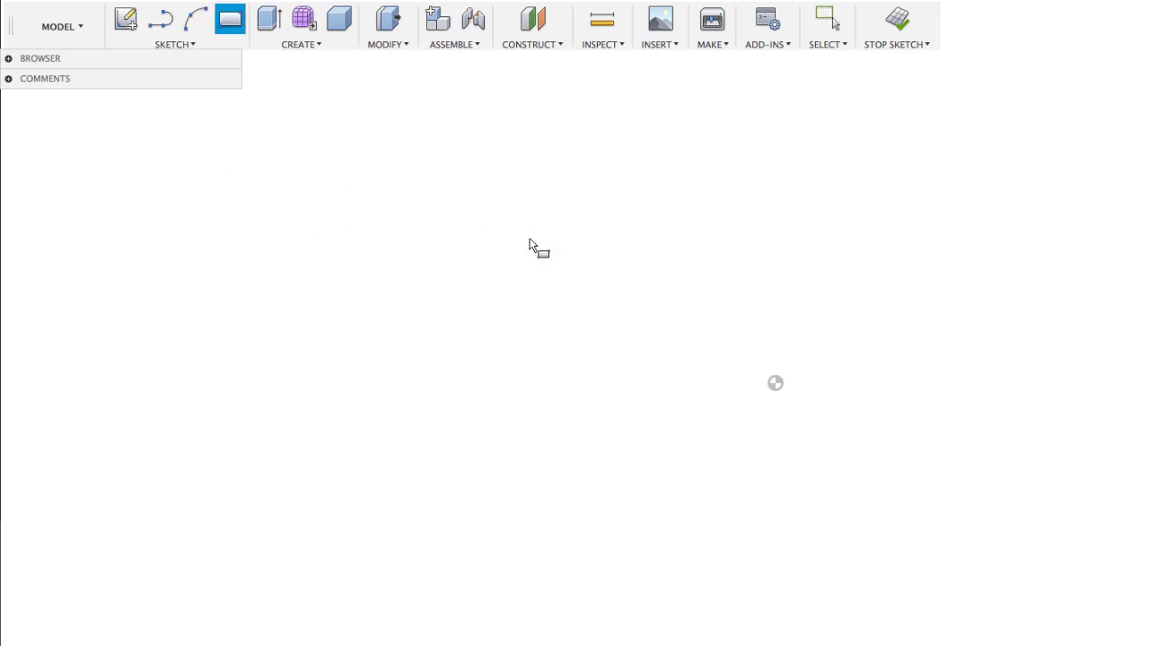
click(439, 210)
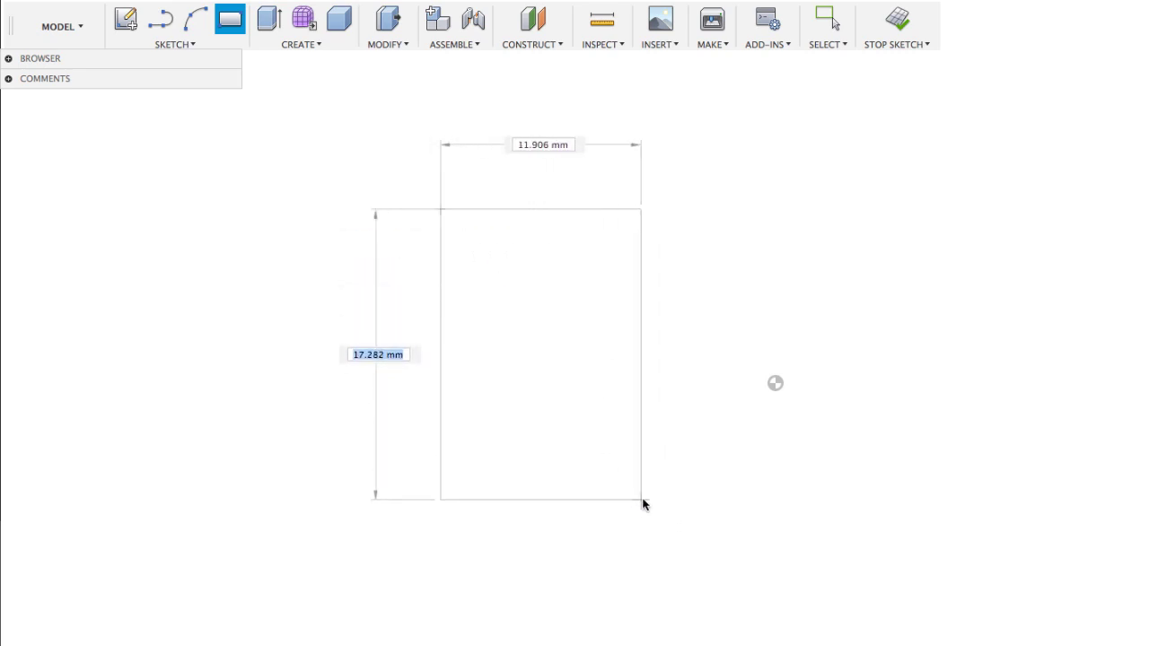
click(700, 549)
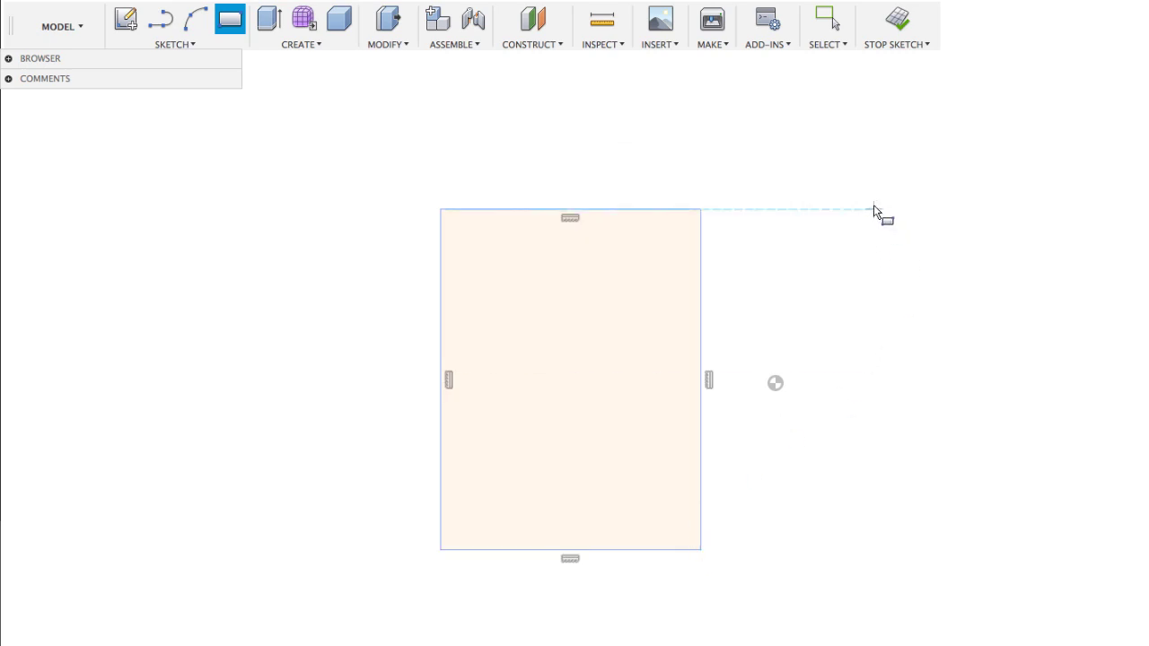
right_click(869, 179)
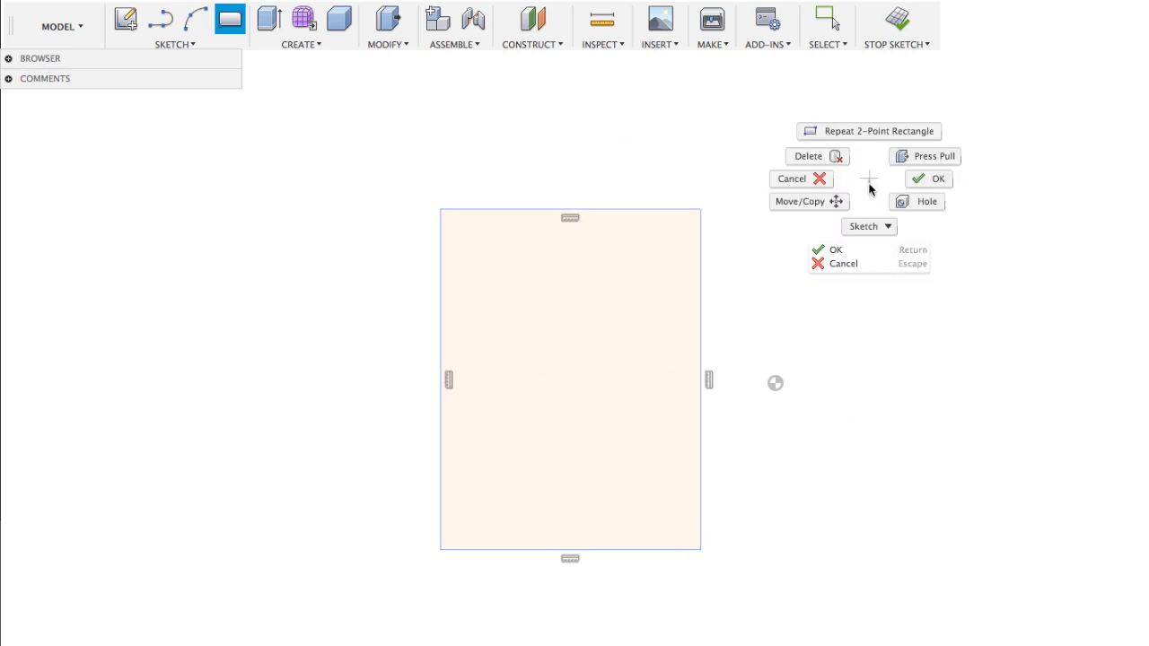
click(844, 253)
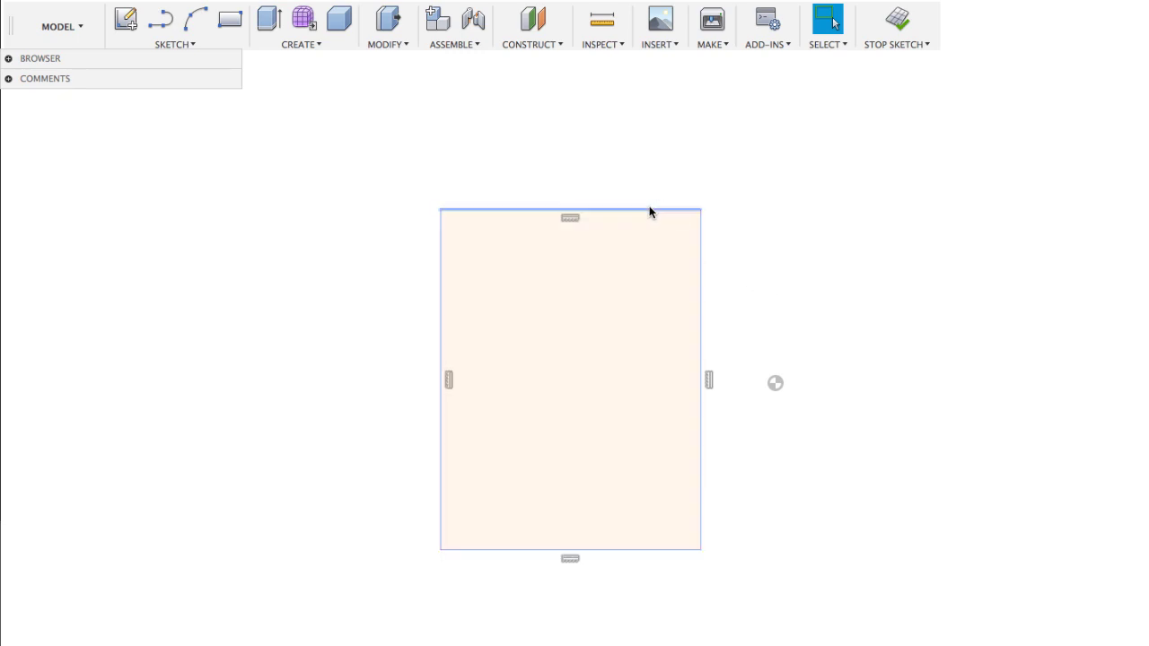
Delete the two-point rectangle's bottom edge, keeping its other three sides.
click(615, 550)
key(Delete)
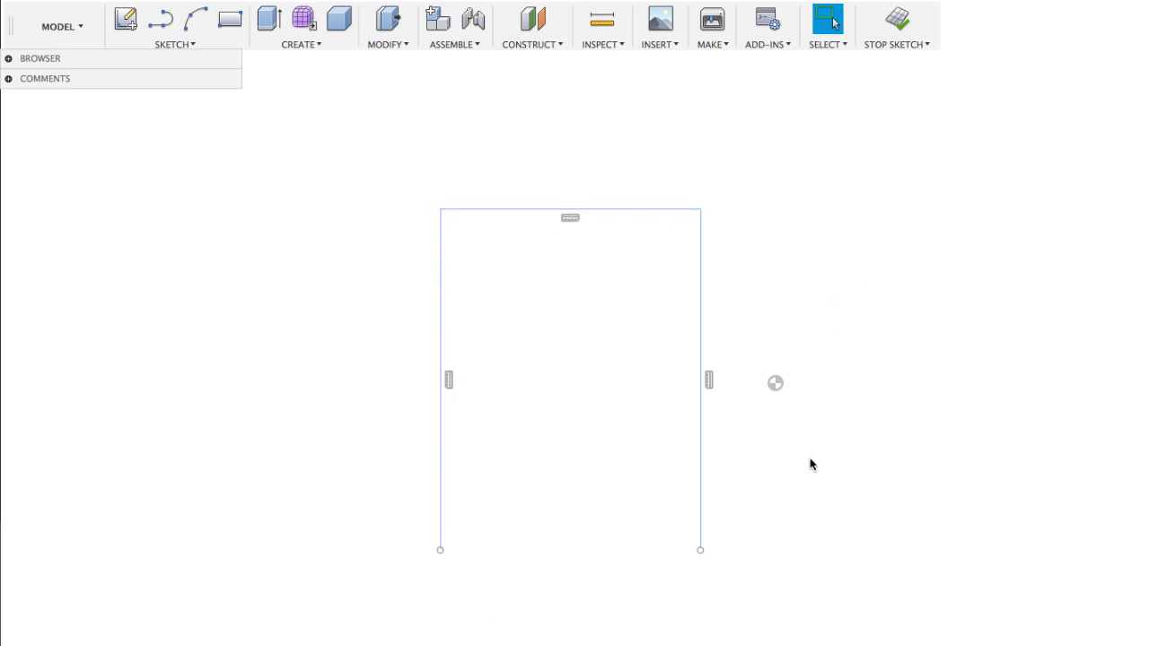
key(l)
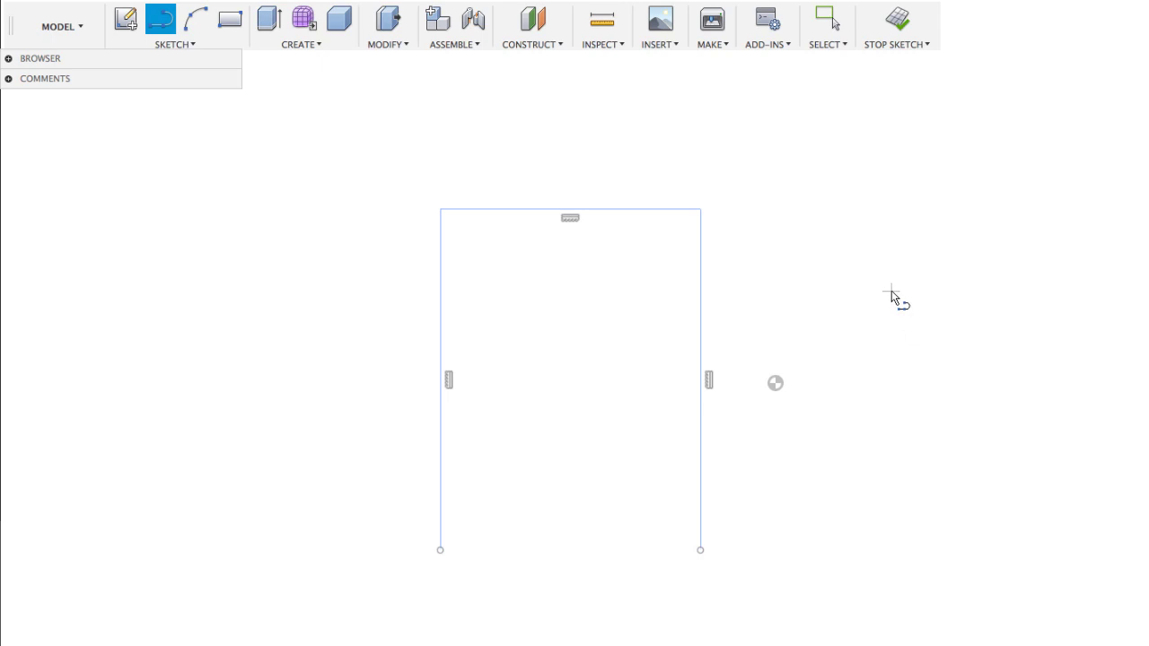
right_click(892, 288)
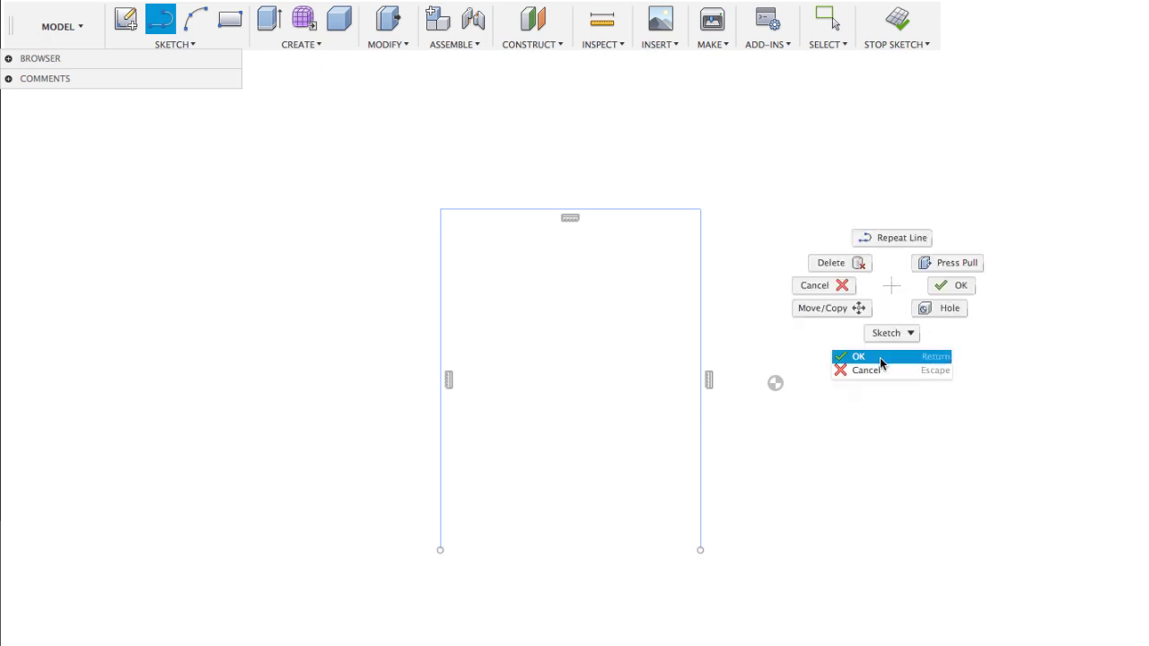
click(880, 356)
Close the open bottom of the three-sided rectangle with a line between its two free endpoints.
click(183, 49)
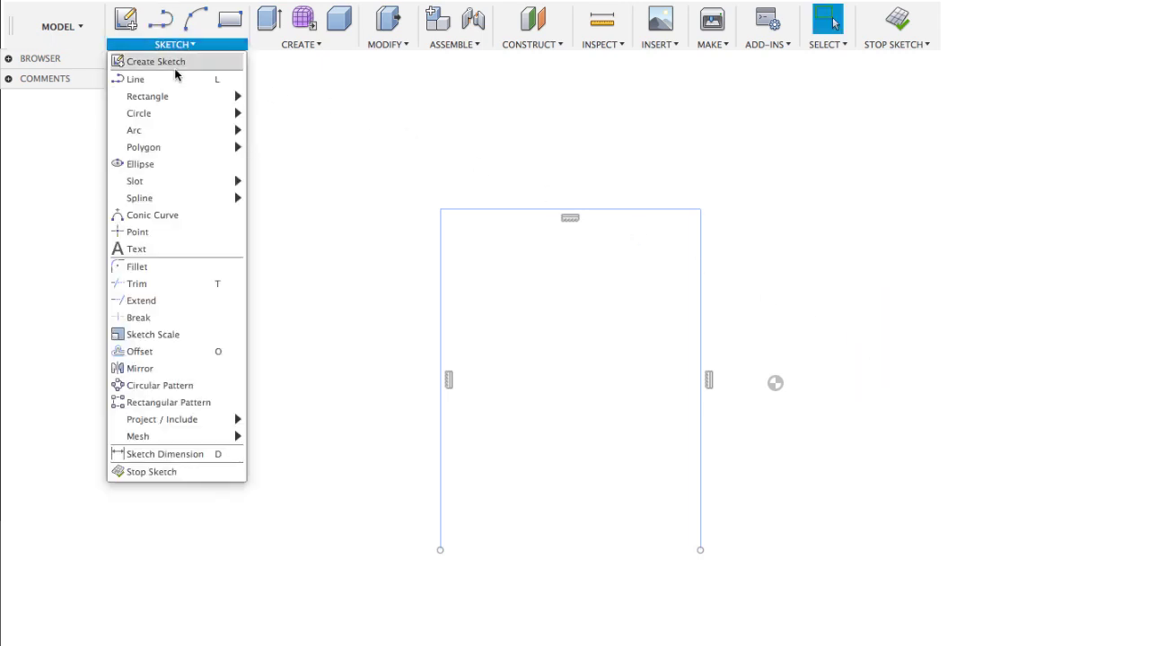
click(165, 19)
click(441, 550)
click(700, 550)
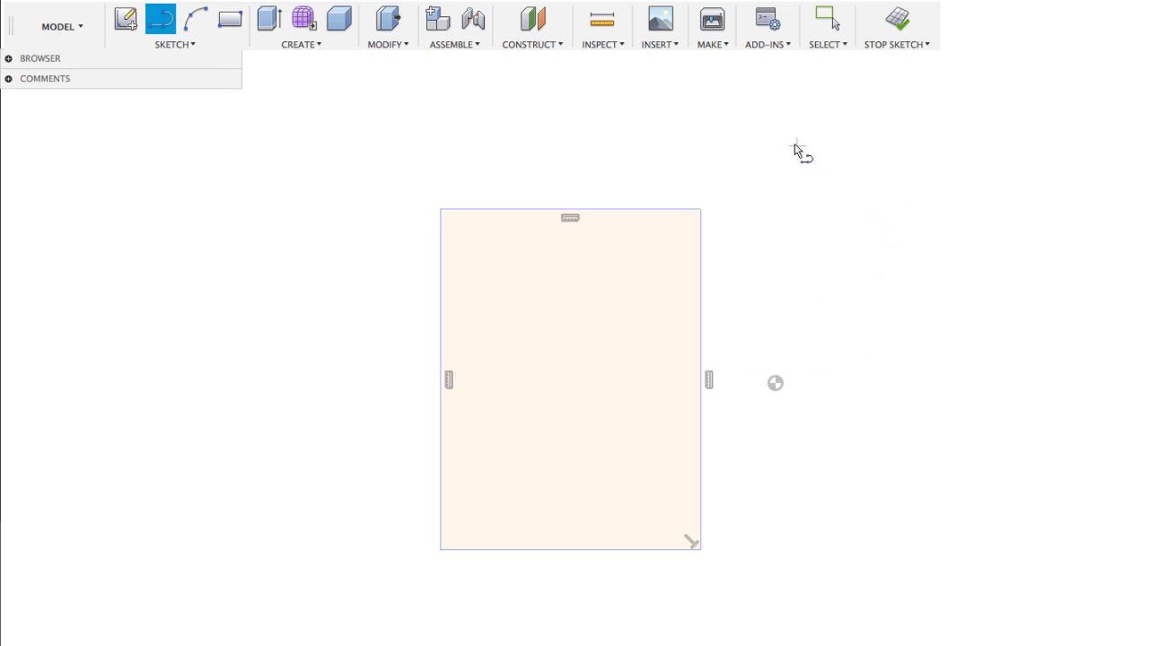
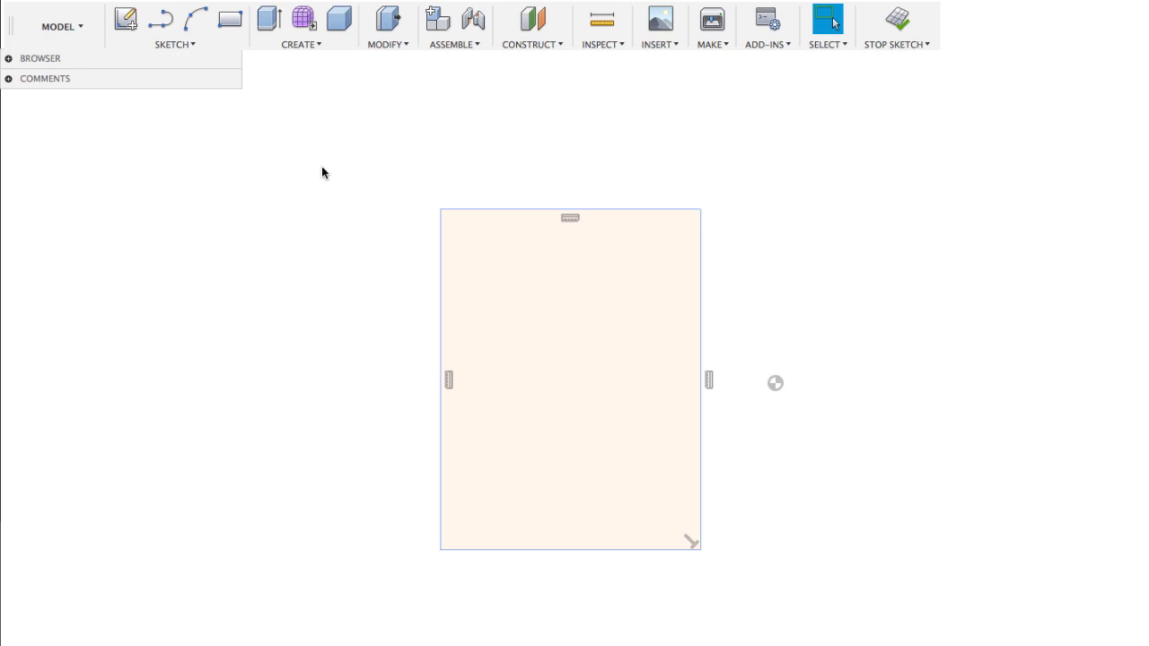
Fillet the rectangle's upper-right corner with a radius of 3 mm.
click(178, 47)
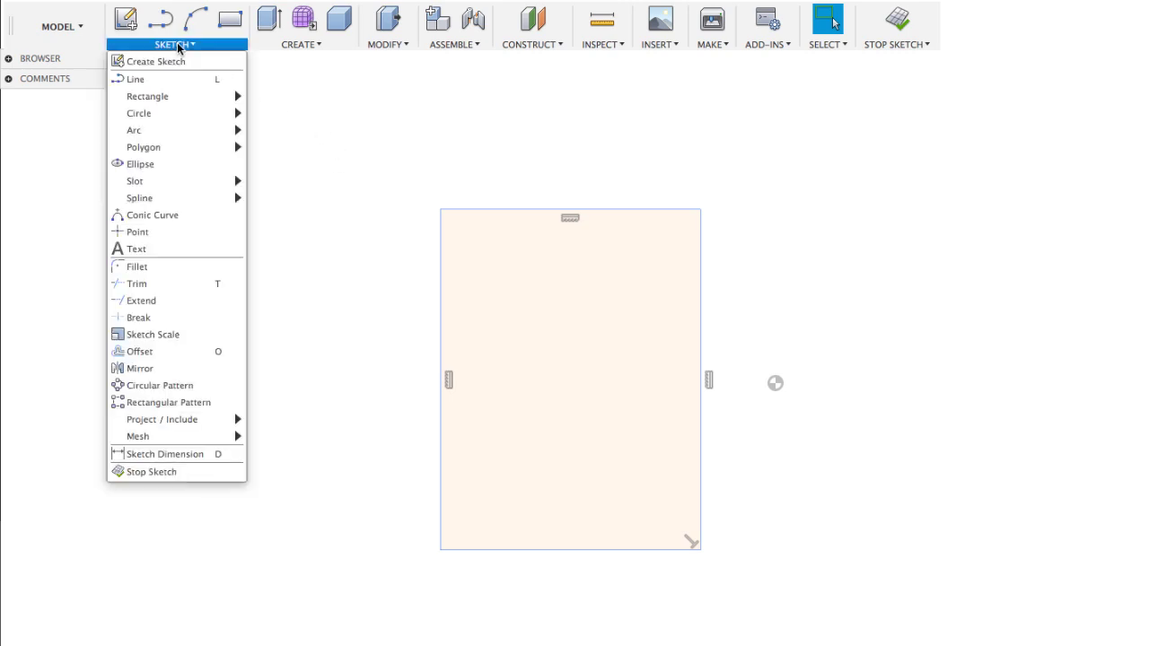
click(136, 267)
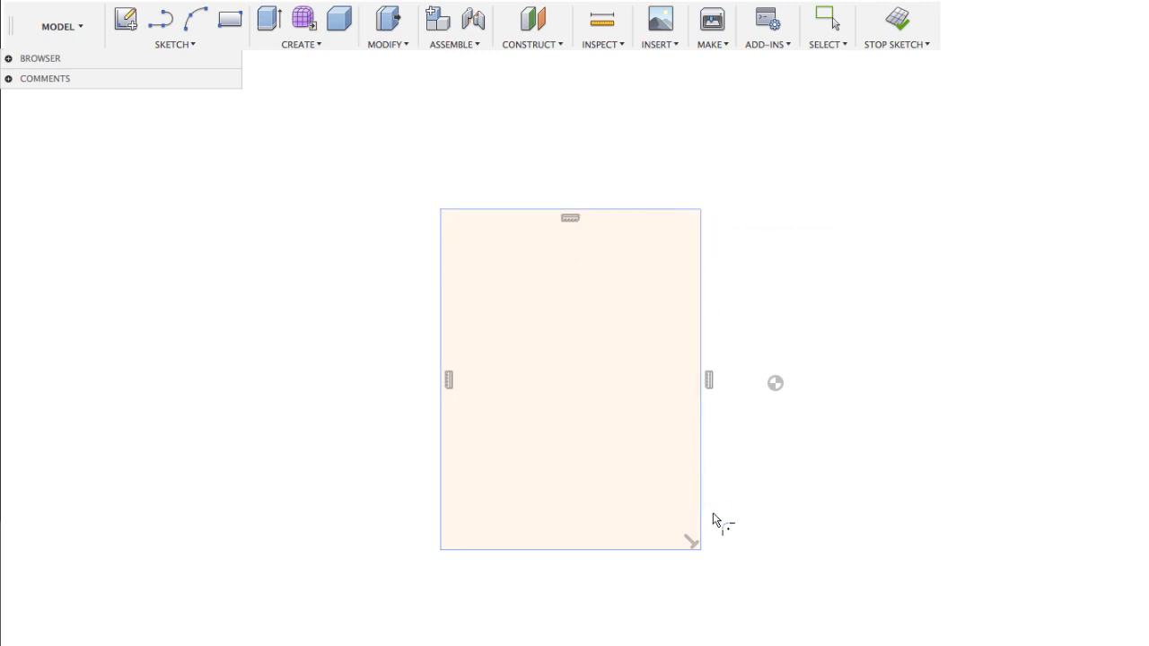
click(698, 214)
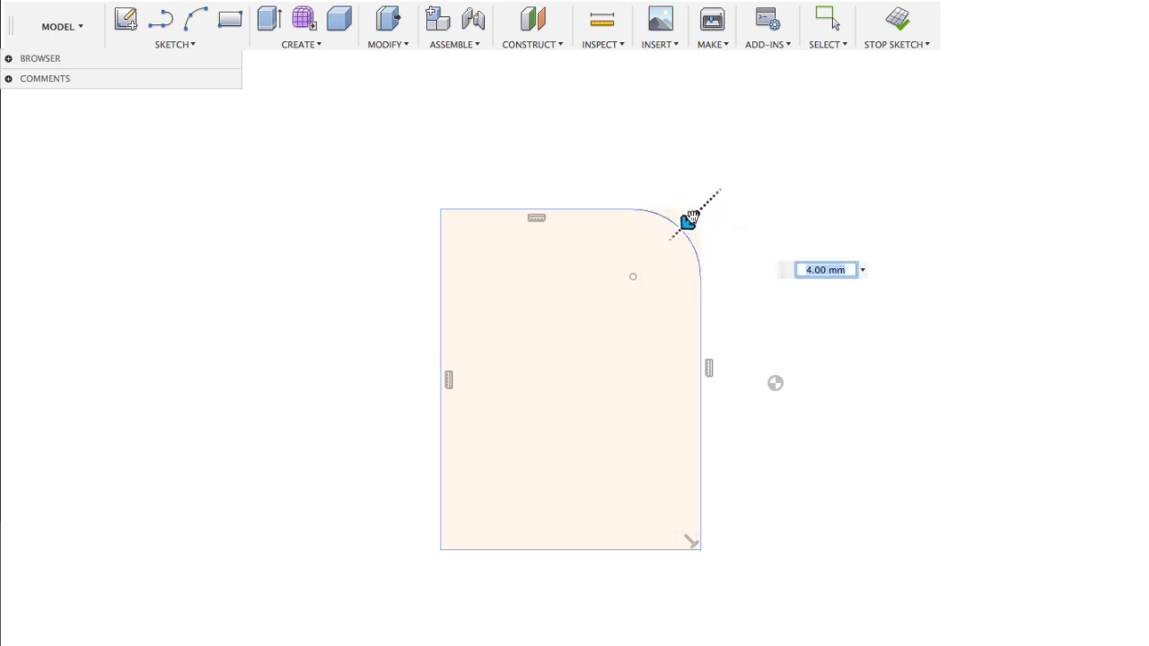
mouse_move(689, 220)
mouse_down()
mouse_move(649, 259)
mouse_move(691, 219)
mouse_up()
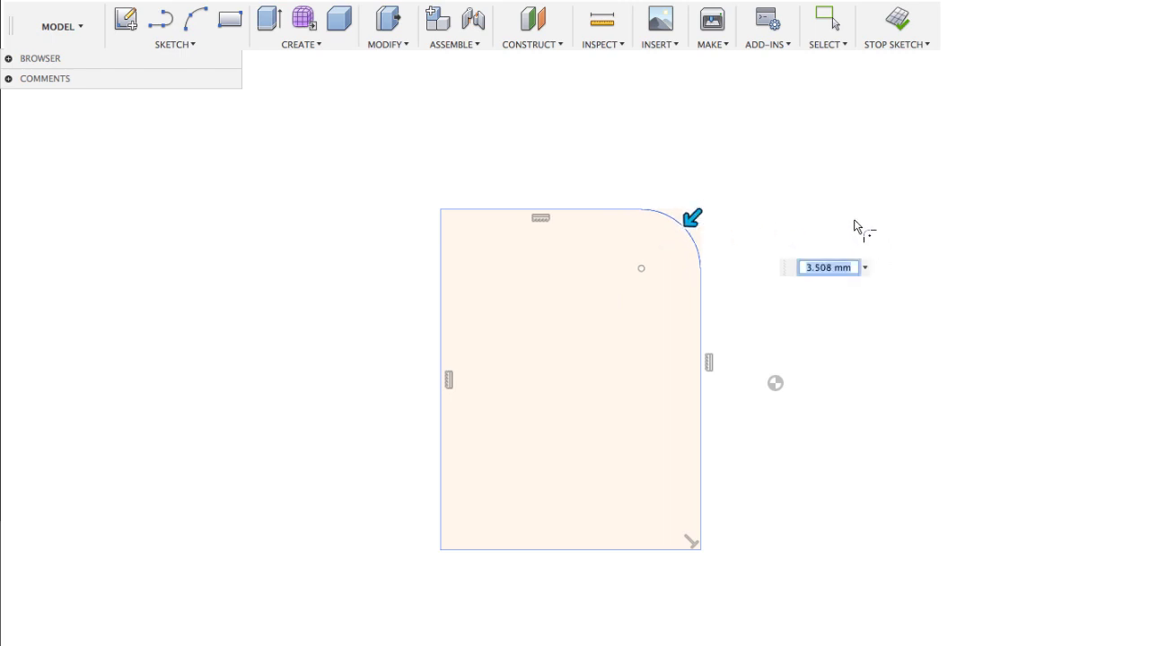
text(3)
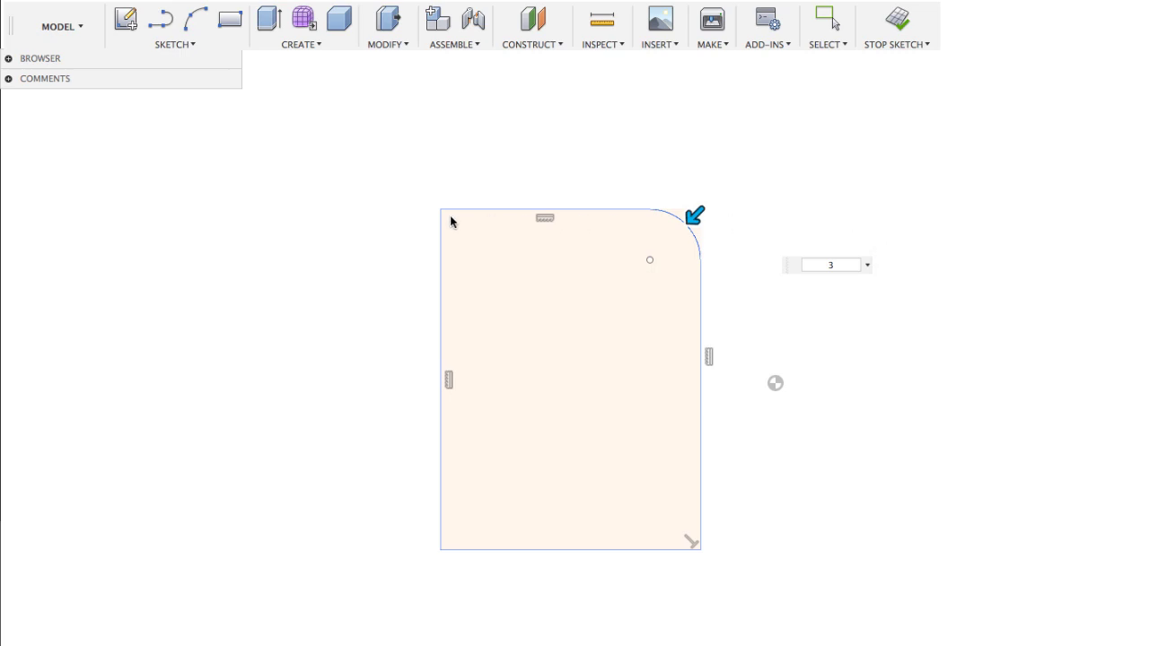
key(Return)
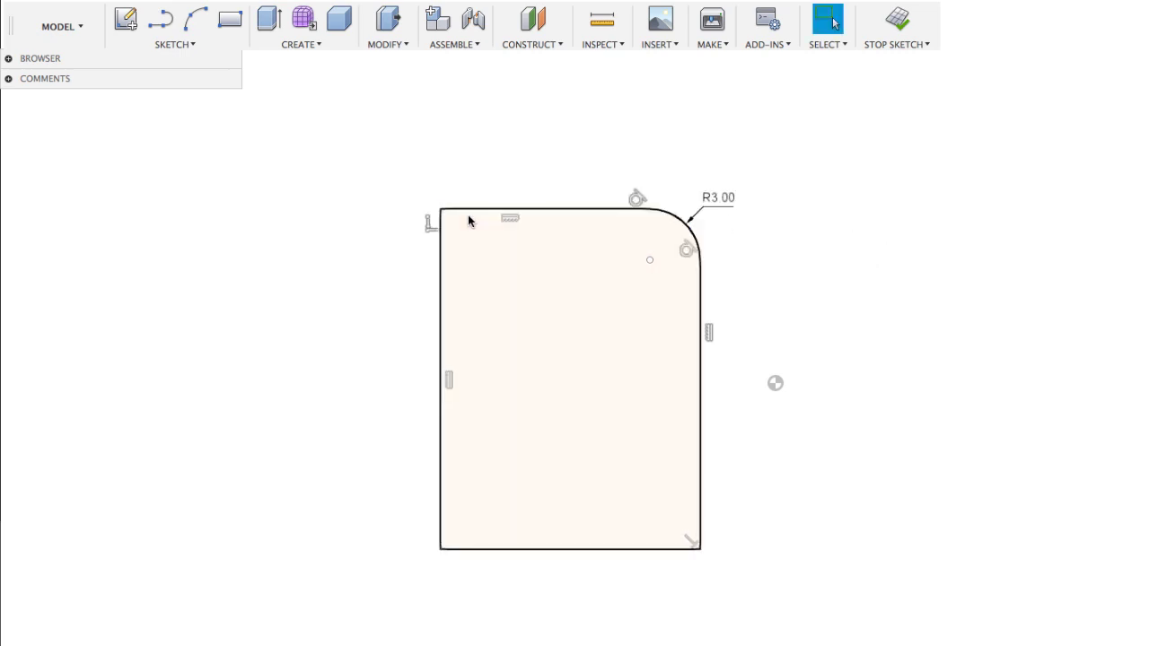
Fillet the rectangle's upper-left corner with a radius of 3 mm.
click(178, 45)
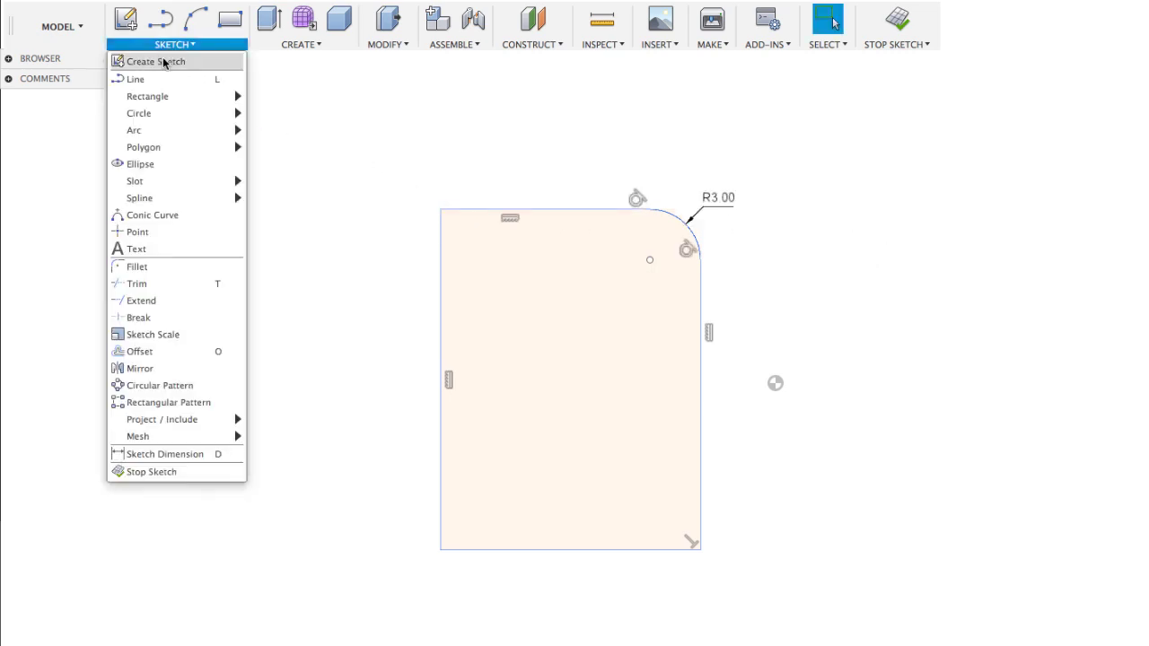
click(139, 267)
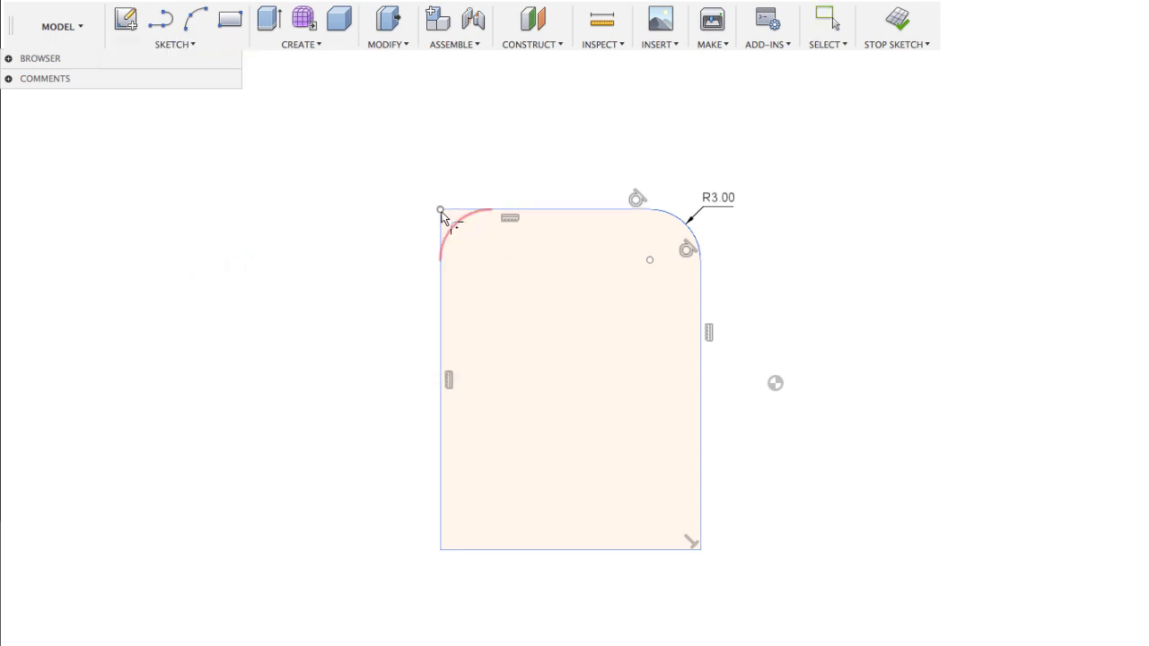
click(444, 213)
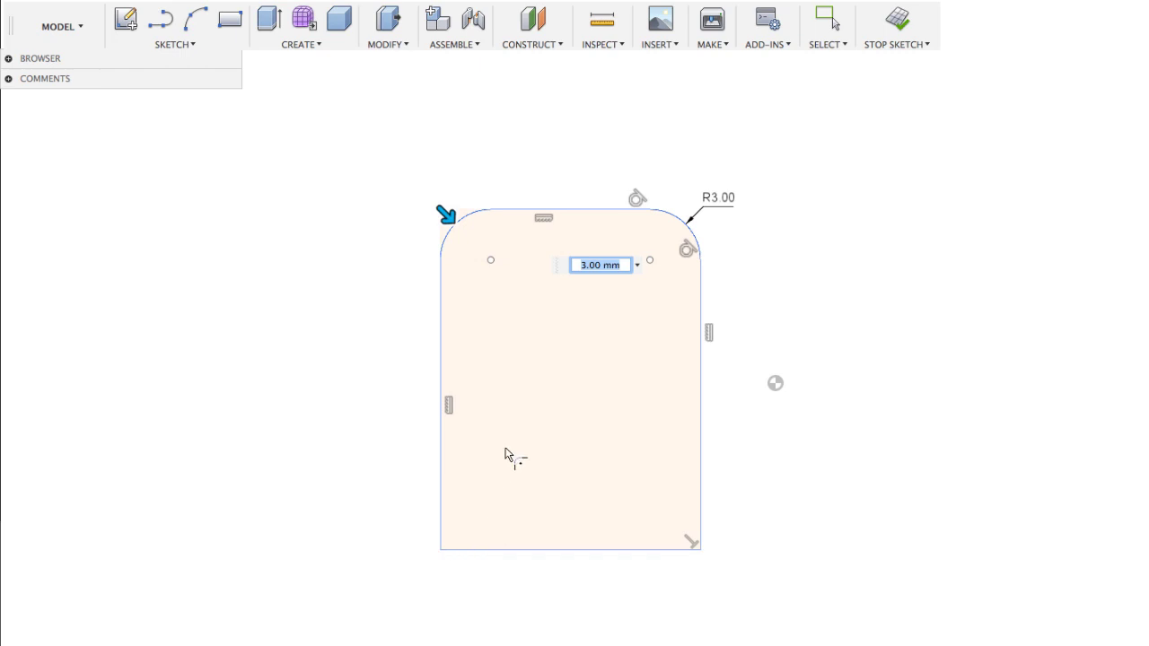
key(Return)
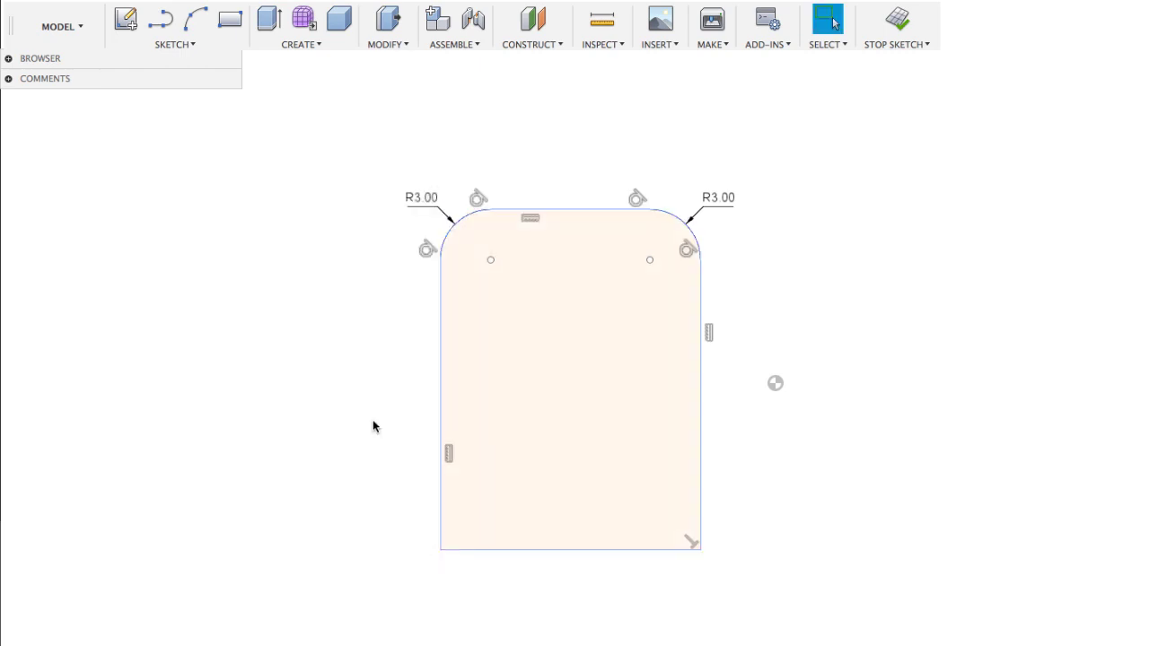
Repeat the Fillet command on the rectangle's lower-left corner with a radius of 3 mm.
right_click(372, 419)
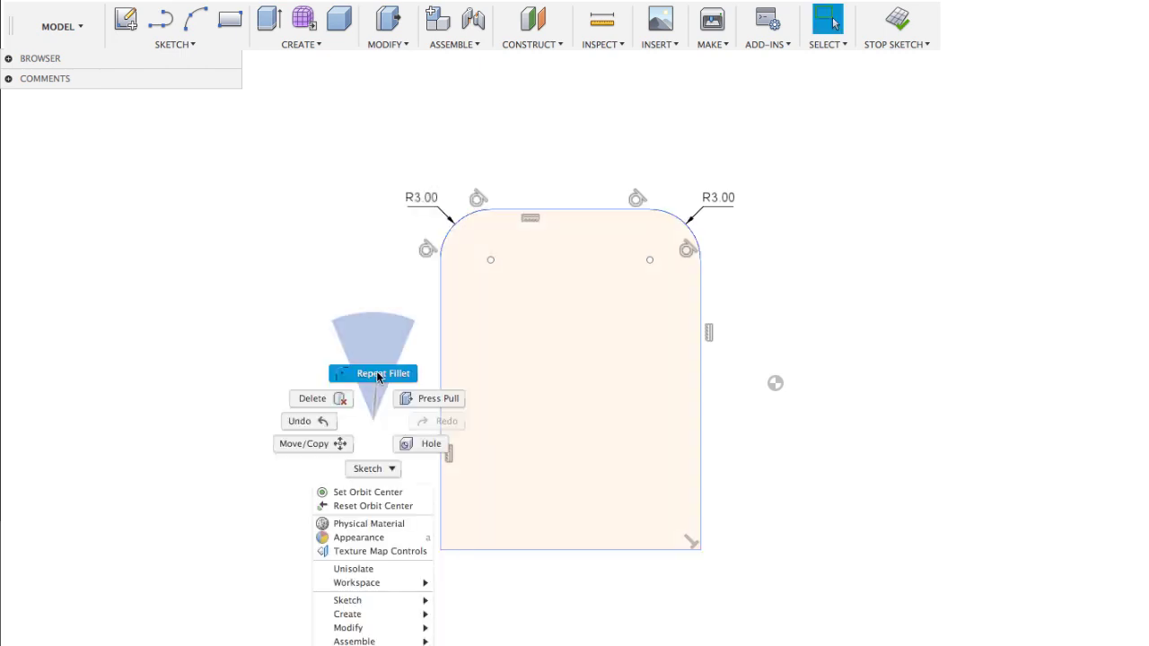
click(377, 374)
click(438, 547)
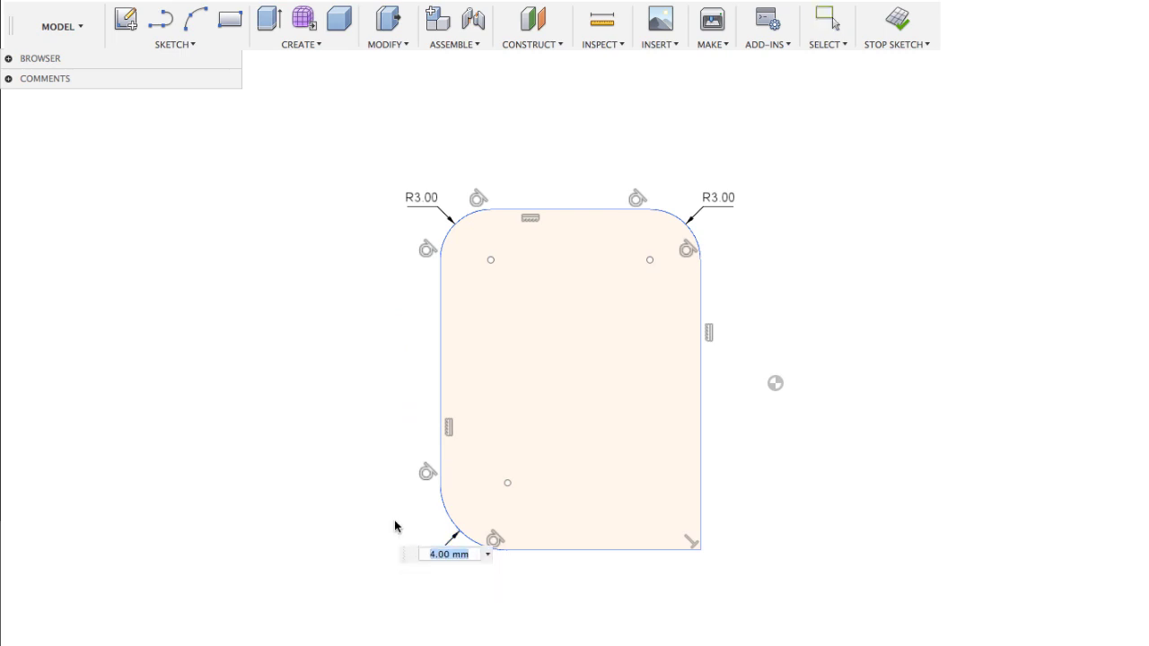
text(3)
key(Return)
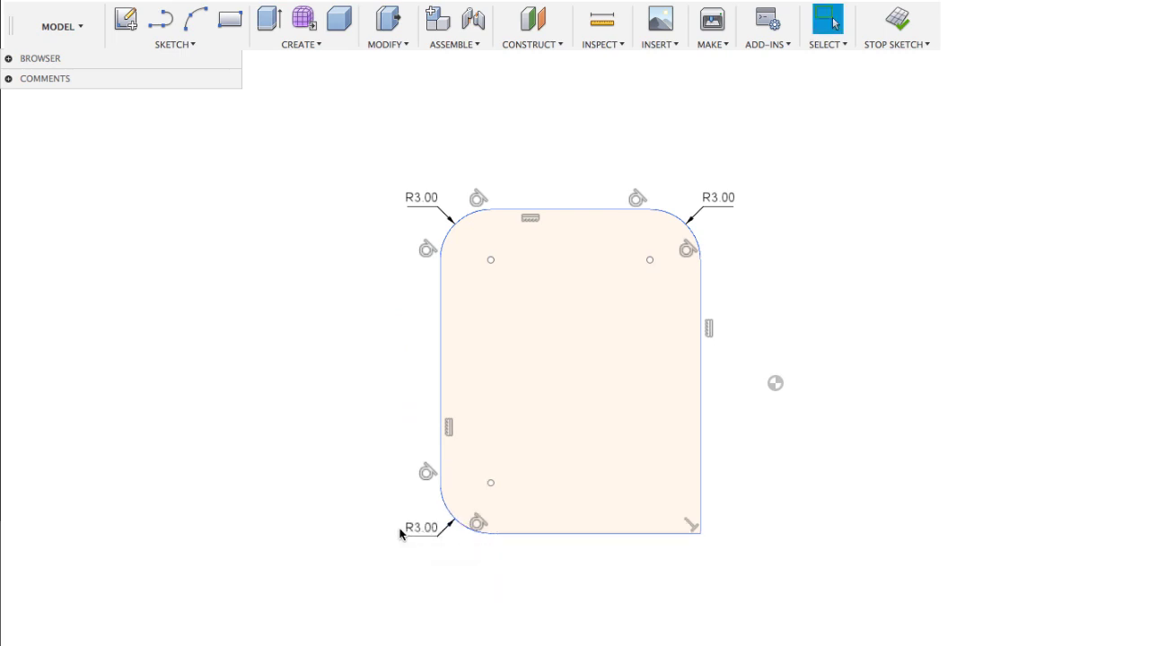
Repeat the Fillet command on the rectangle's lower-right corner with a radius of 3 mm.
right_click(756, 467)
click(768, 416)
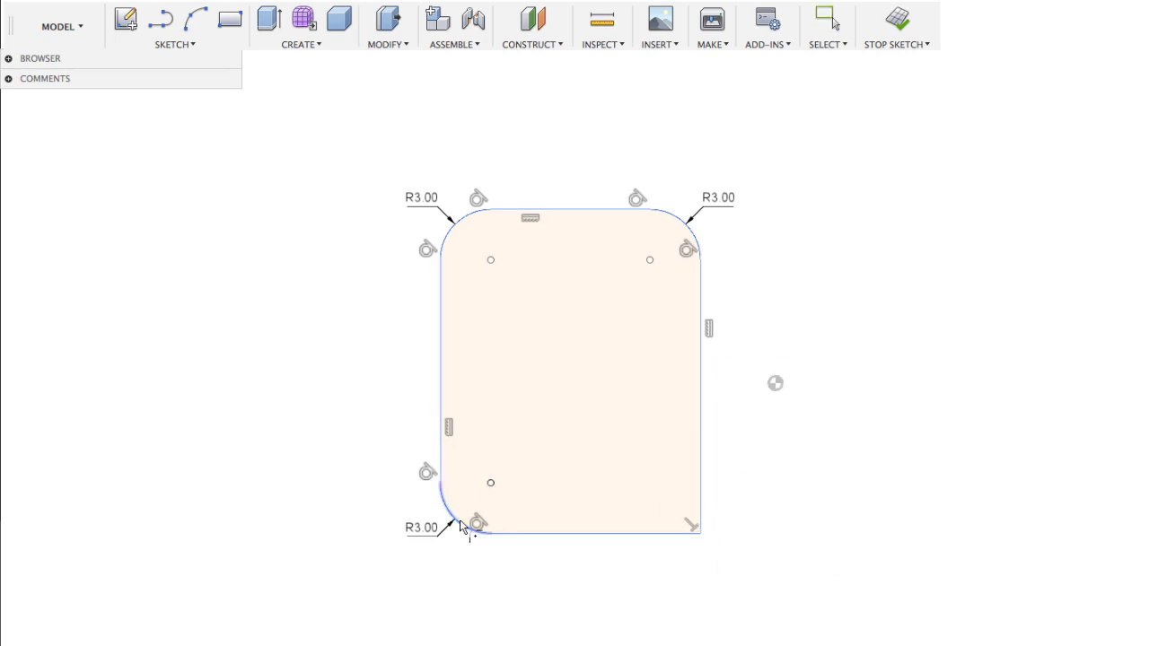
click(700, 535)
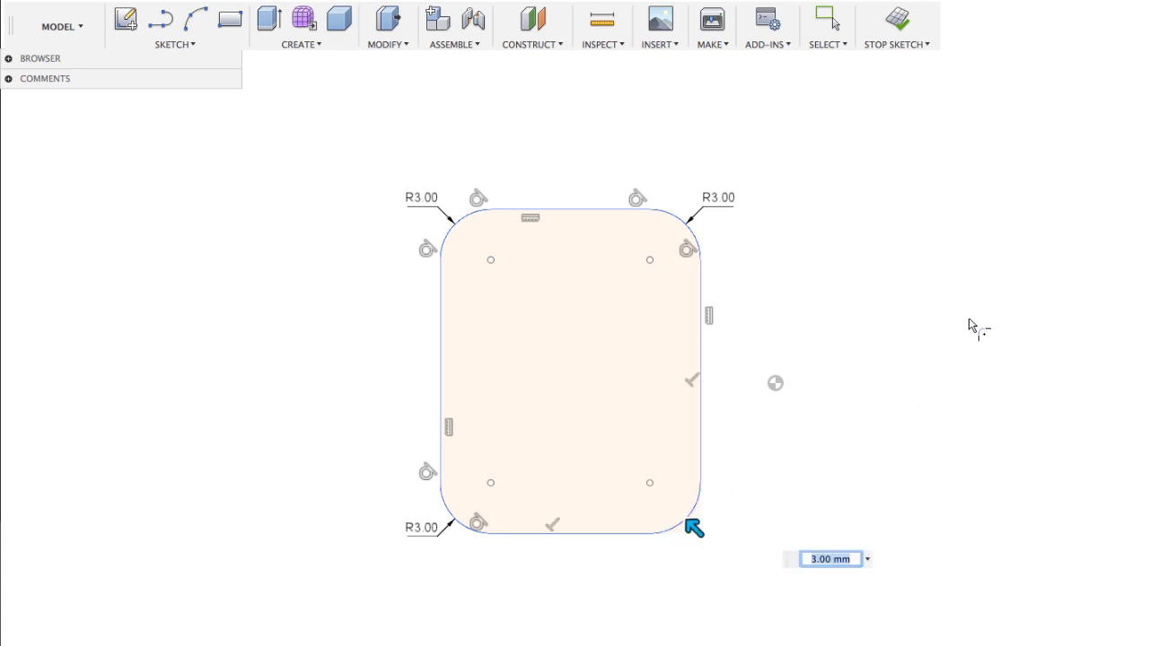
key(Escape)
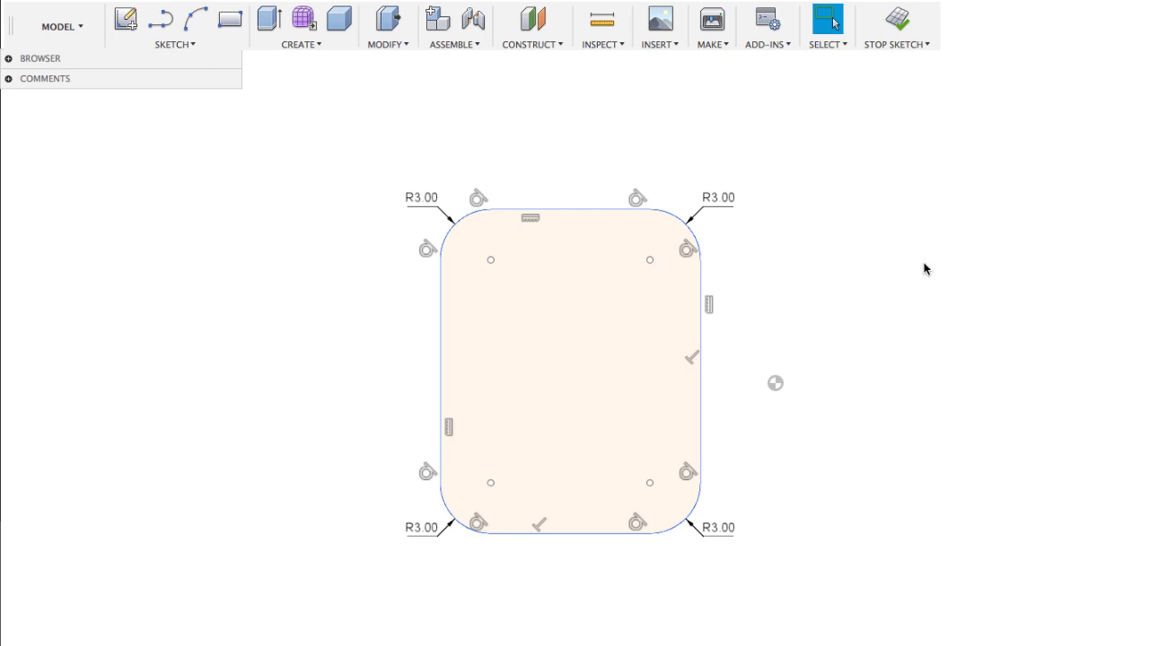
Trim away the rectangle's top edge, both upper corner arcs and both vertical sides, keeping the bottom edge with its two arcs.
click(186, 45)
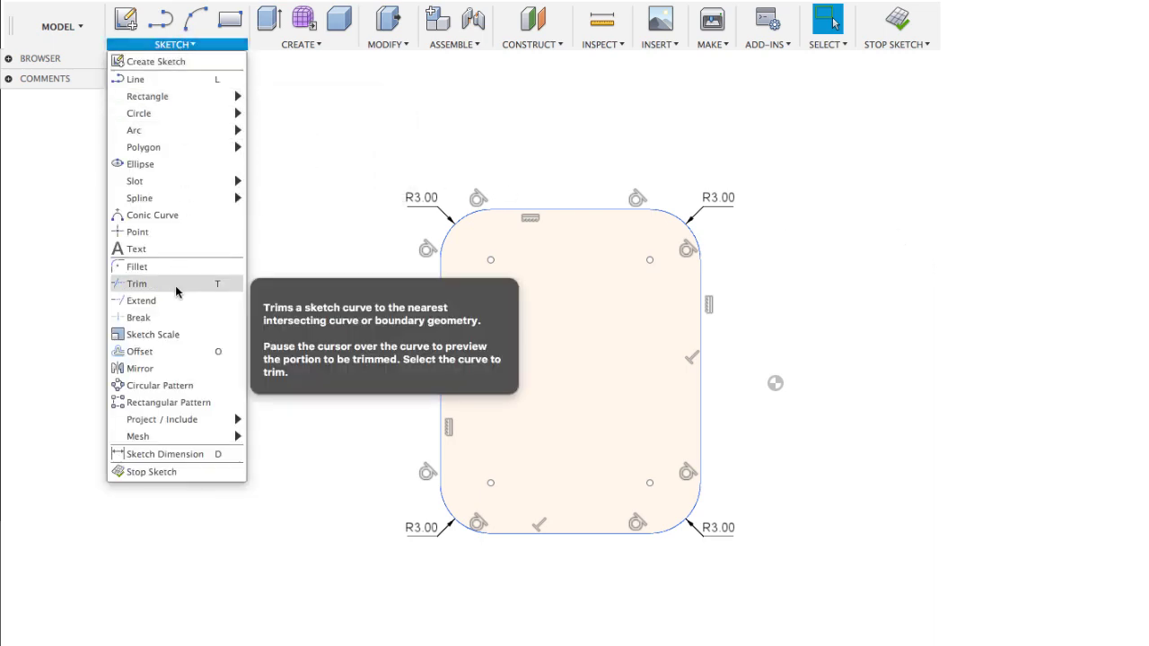
click(206, 285)
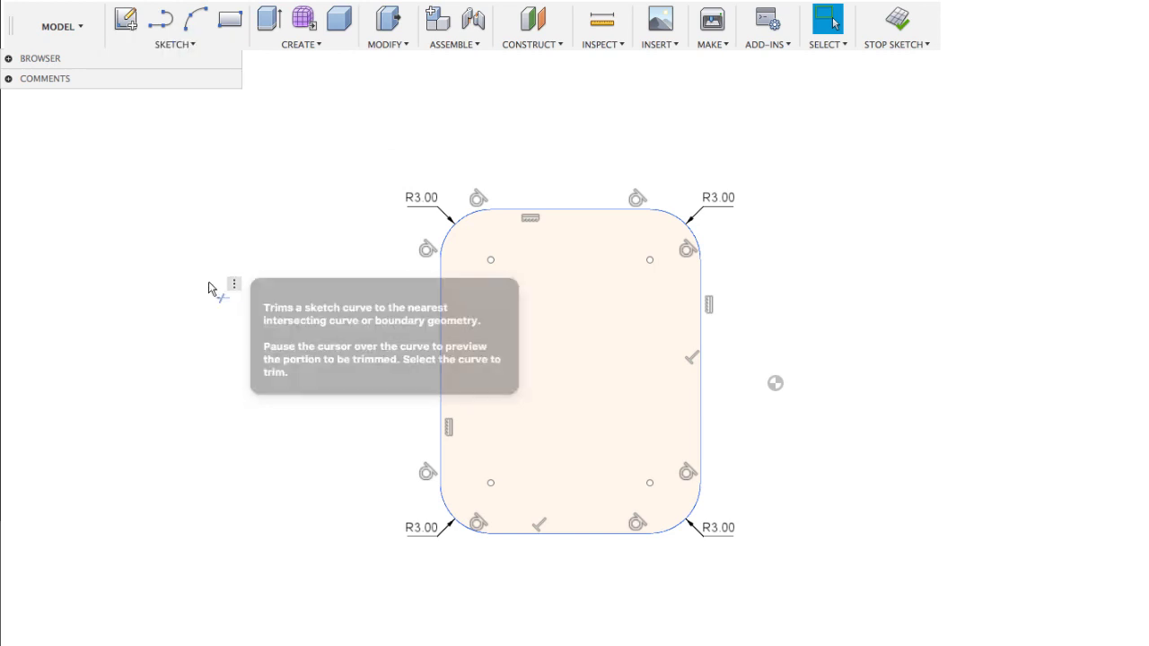
click(580, 214)
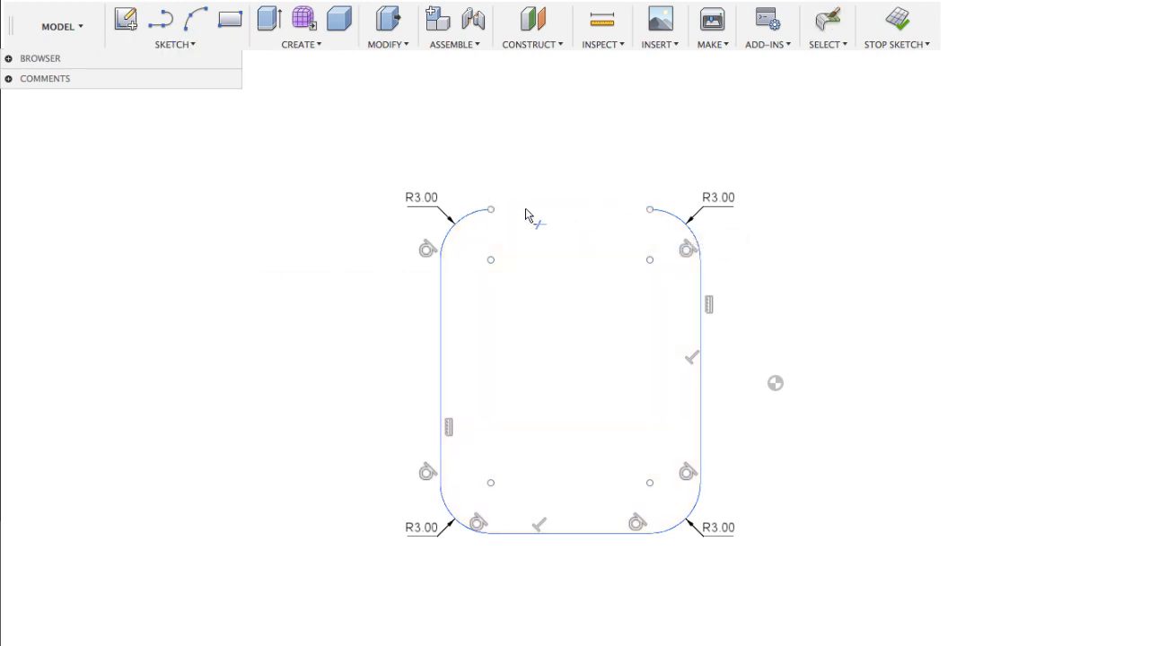
click(679, 223)
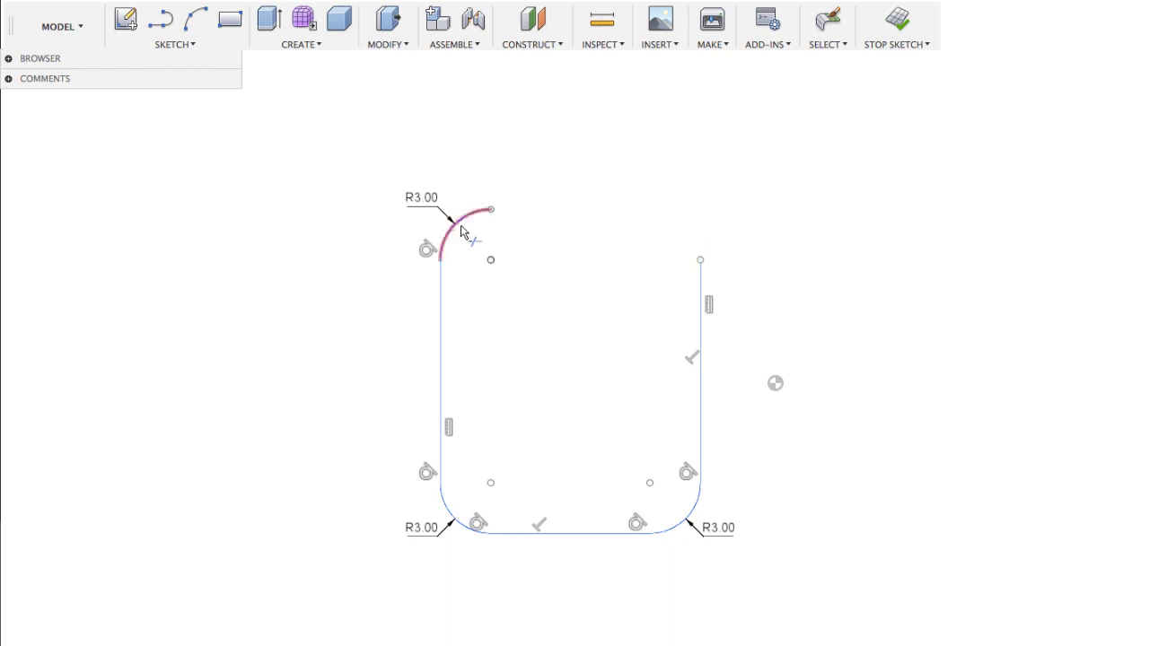
click(466, 221)
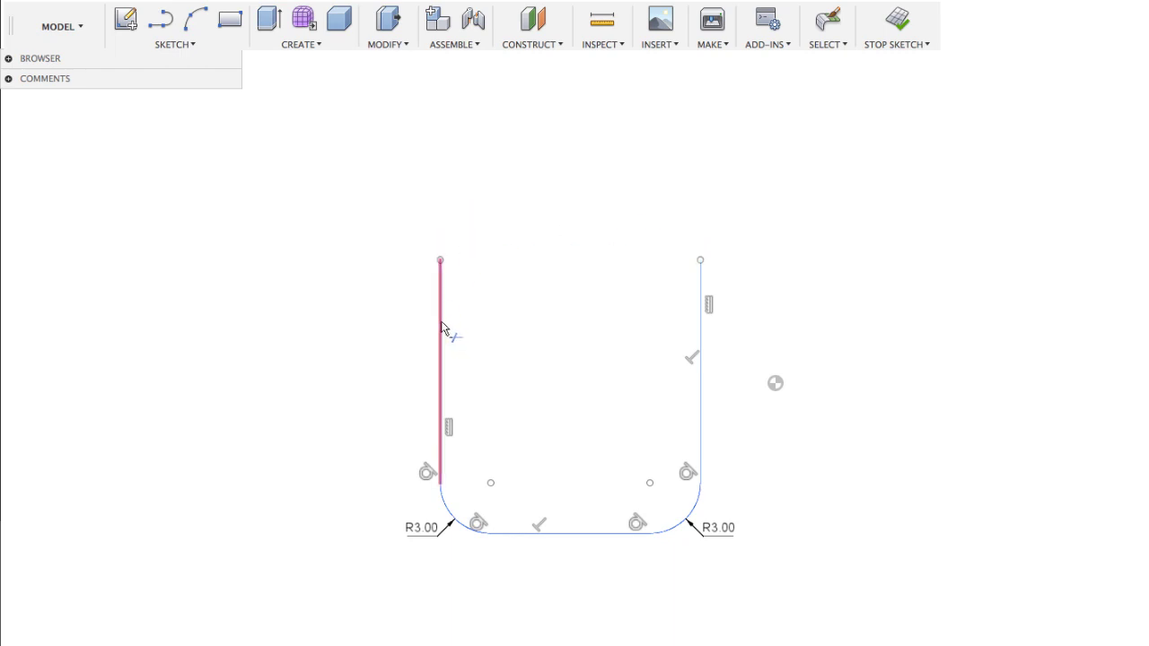
click(442, 329)
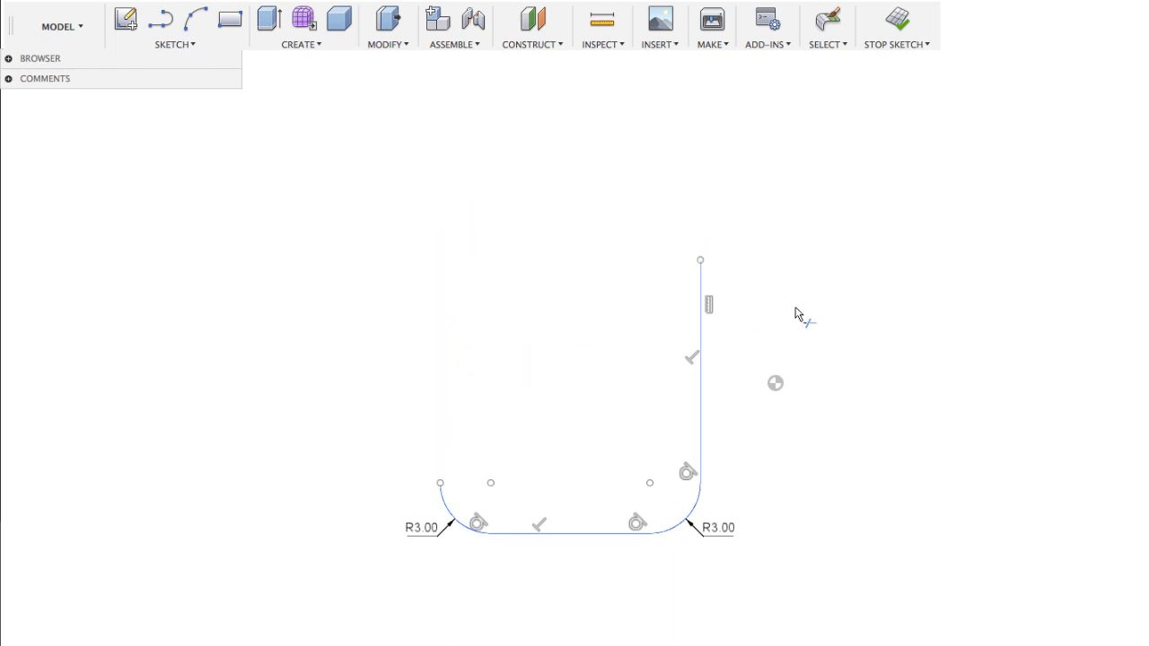
click(701, 330)
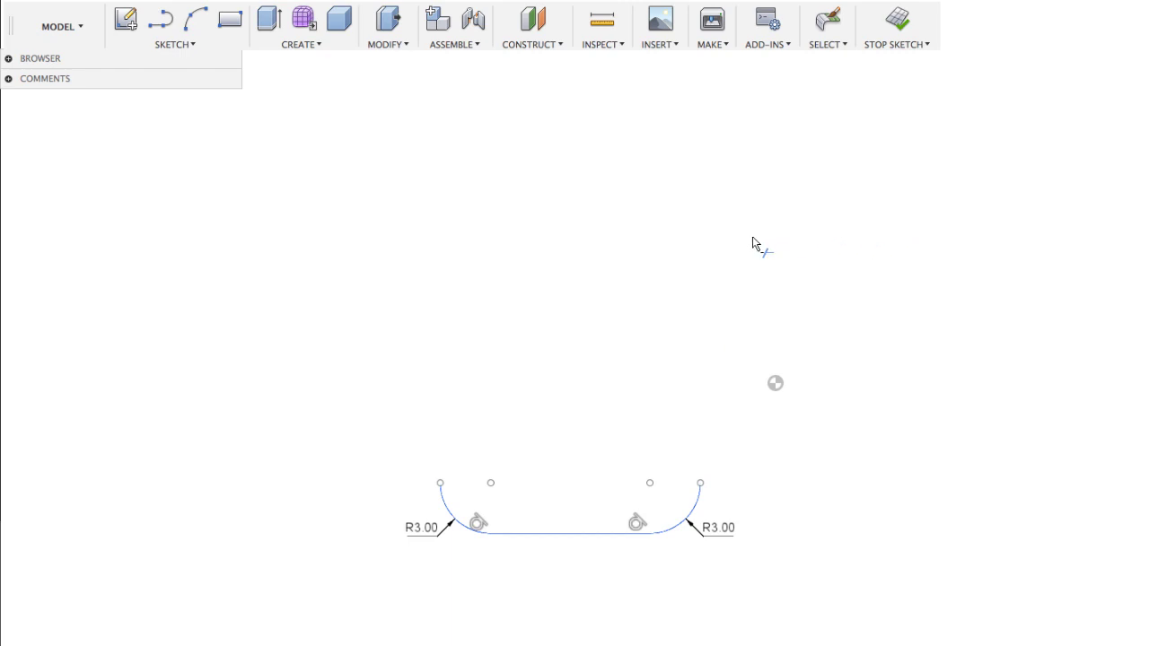
Draw a 15 mm vertical line upward from the free end of the lower-left arc.
click(161, 26)
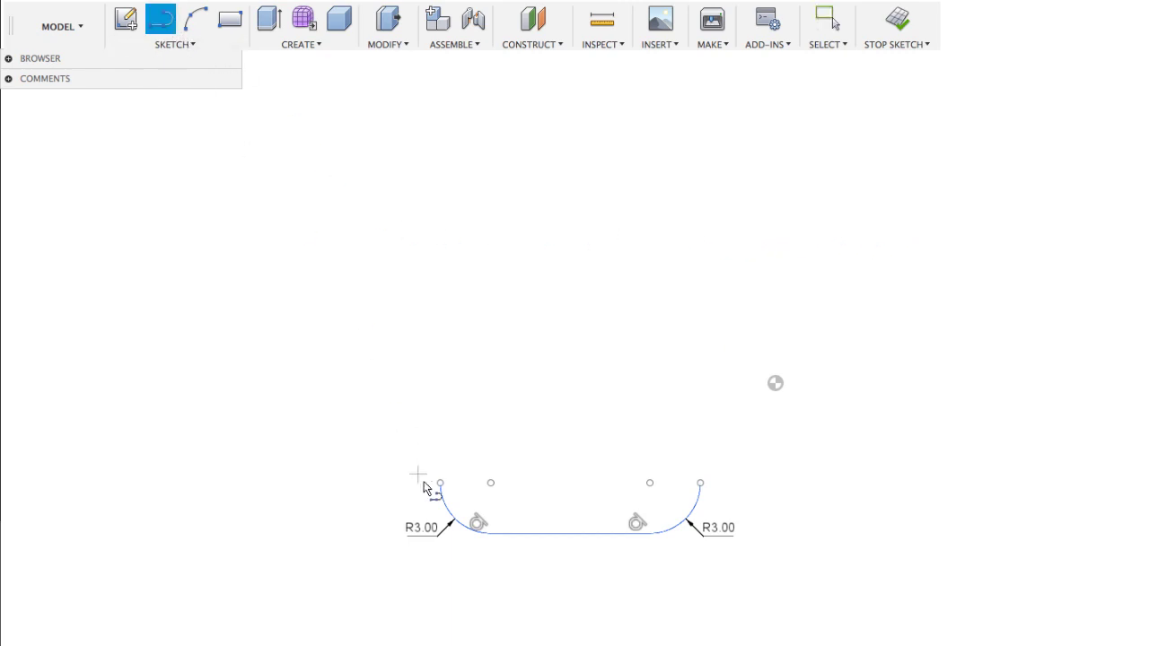
click(441, 484)
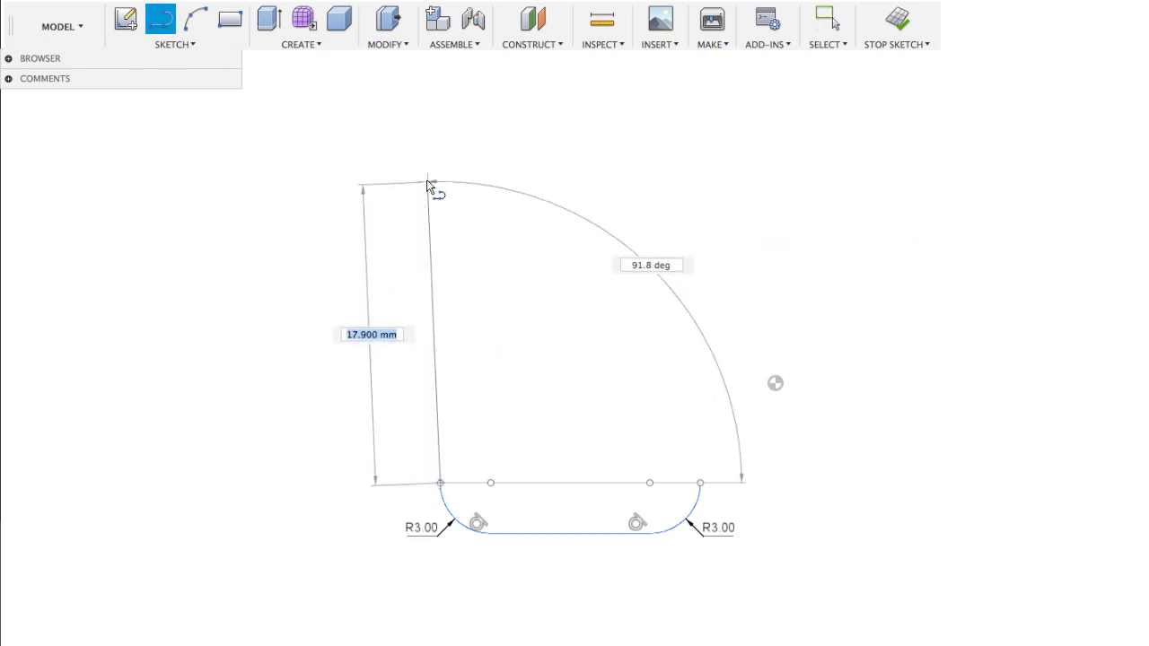
text(15)
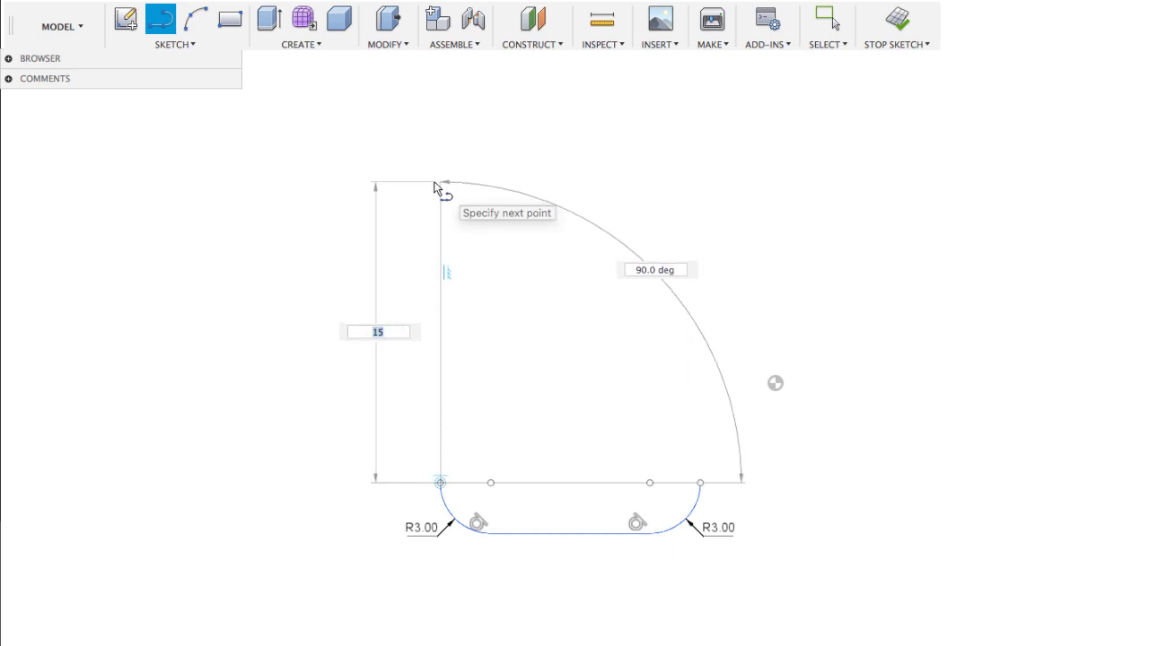
key(Tab)
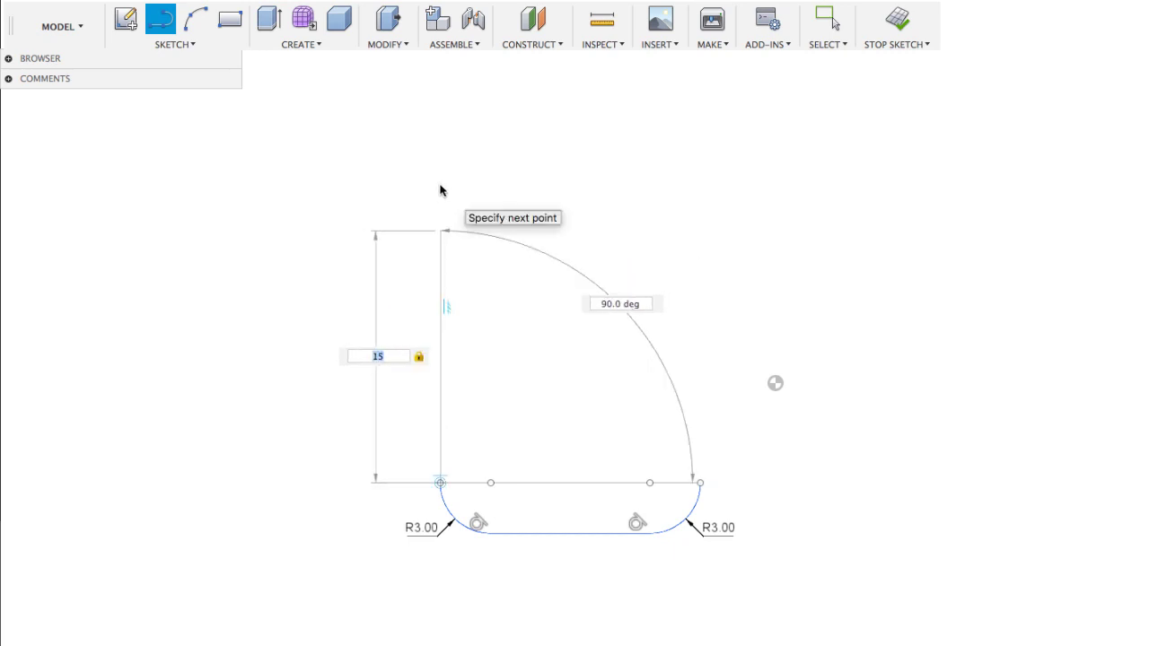
key(Return)
key(Escape)
Draw a 15 mm vertical line upward from the free end of the lower-right arc.
key(l)
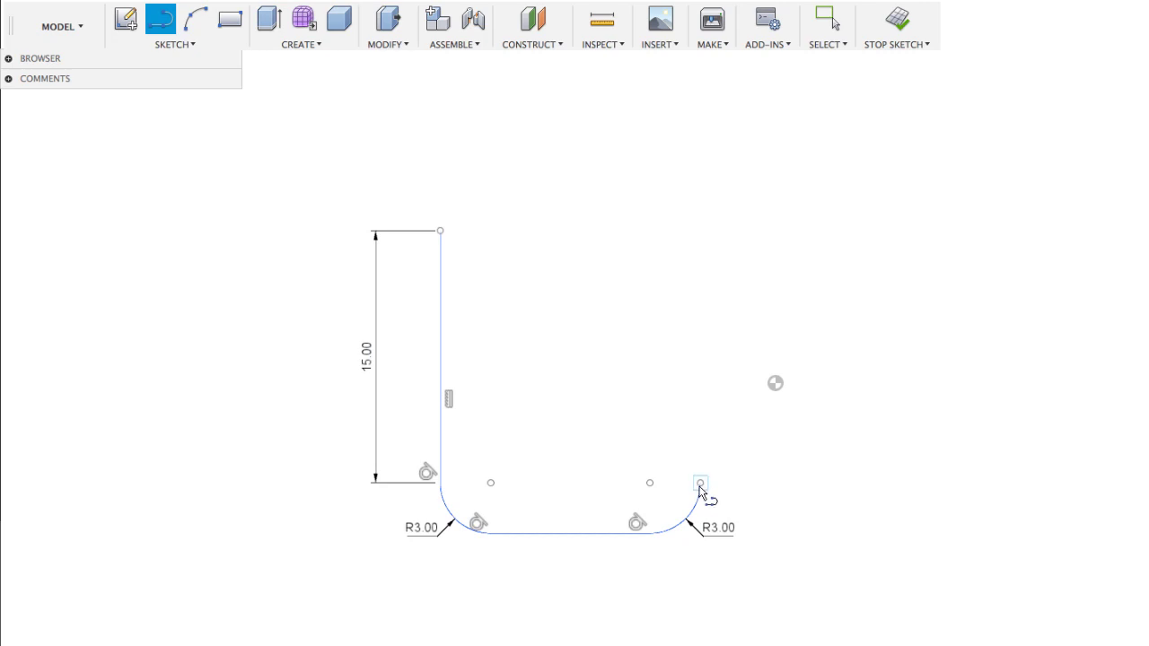
click(700, 483)
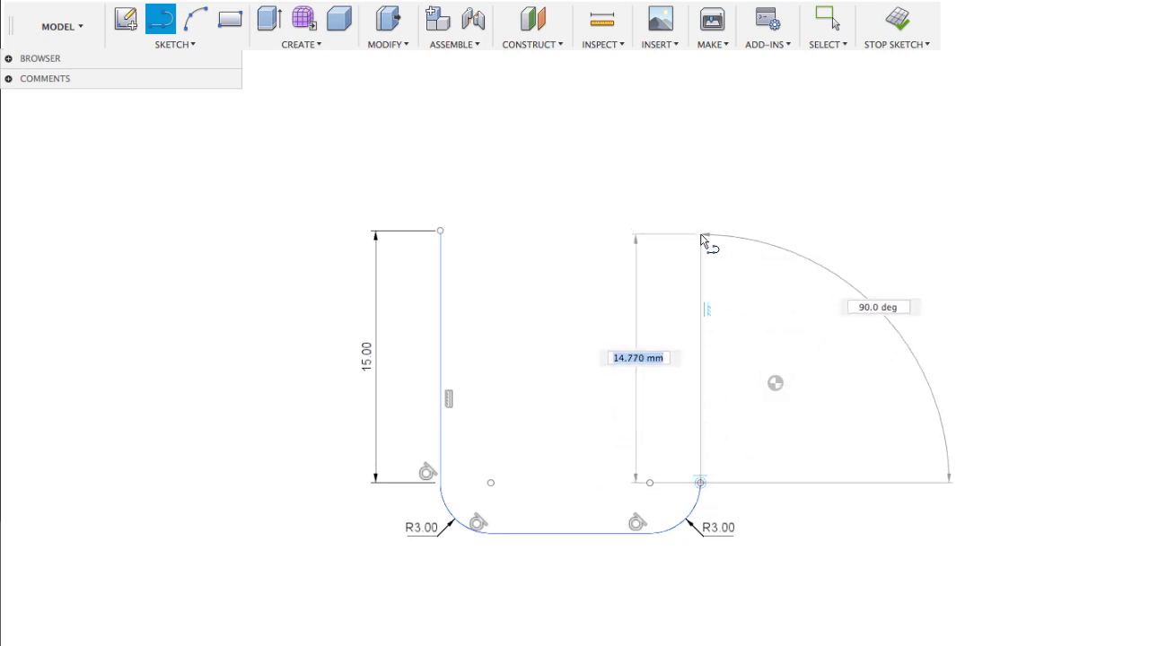
text(15)
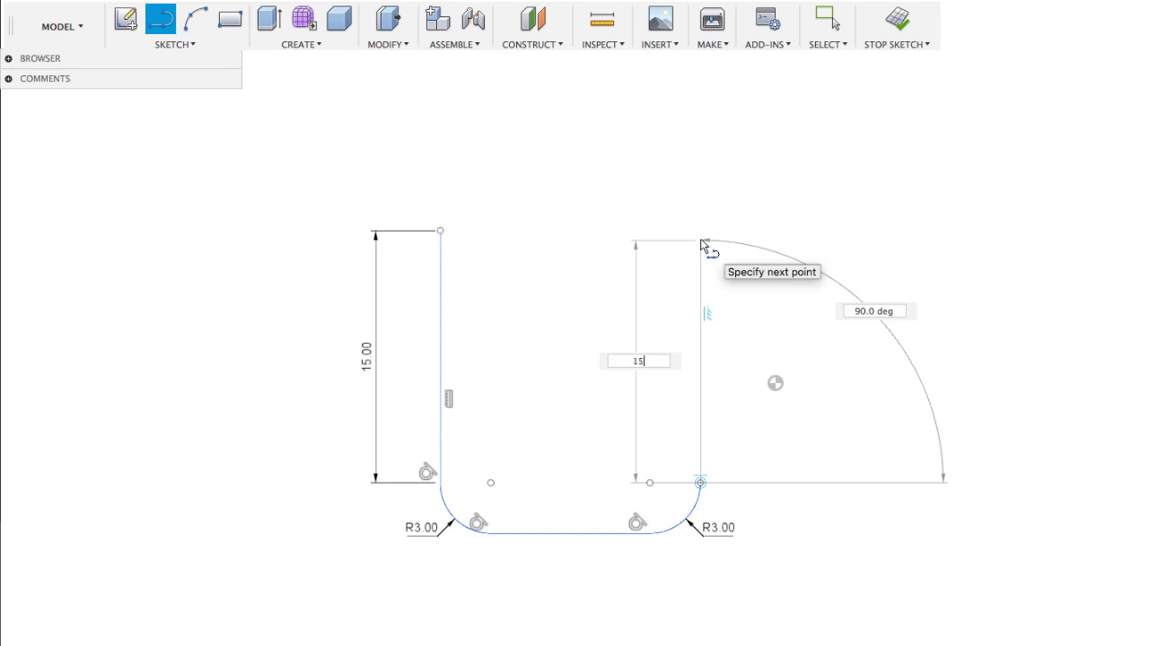
key(Tab)
key(Return)
key(Escape)
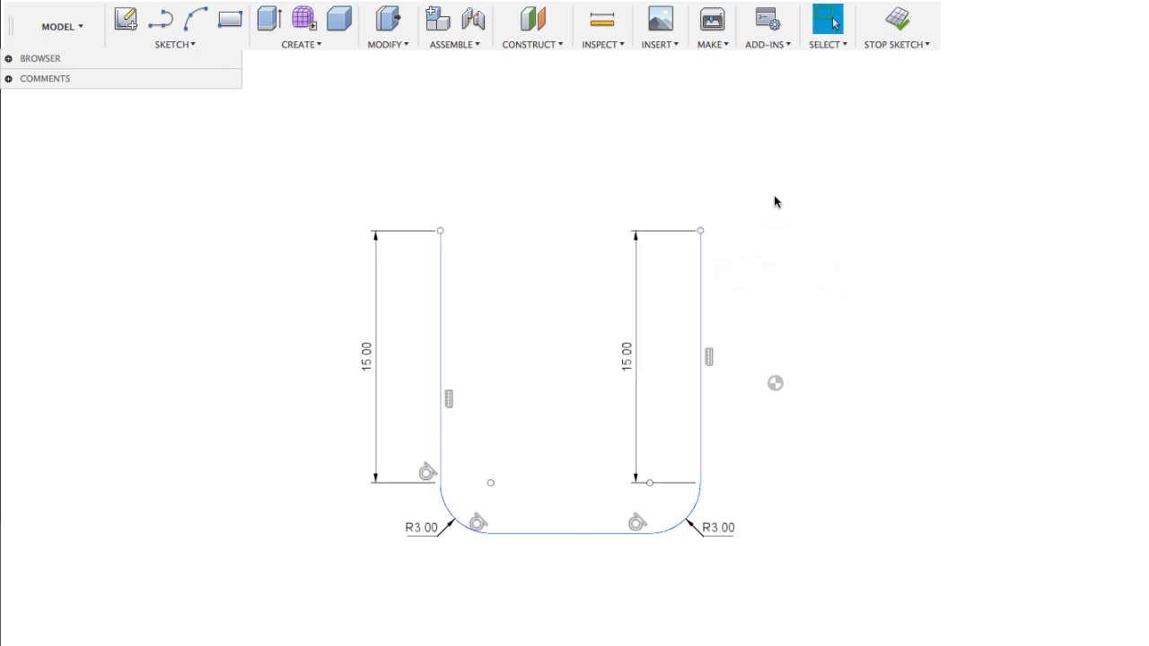
Close the profile with a horizontal line joining the upper endpoints of the two vertical sides.
key(l)
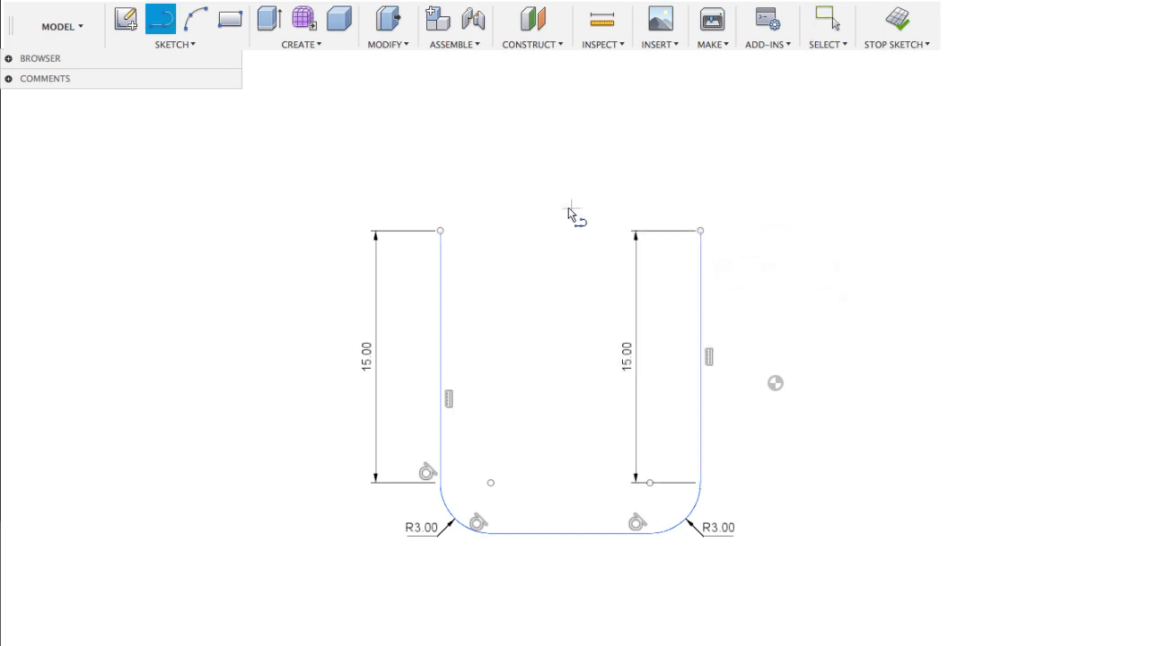
click(440, 231)
click(701, 232)
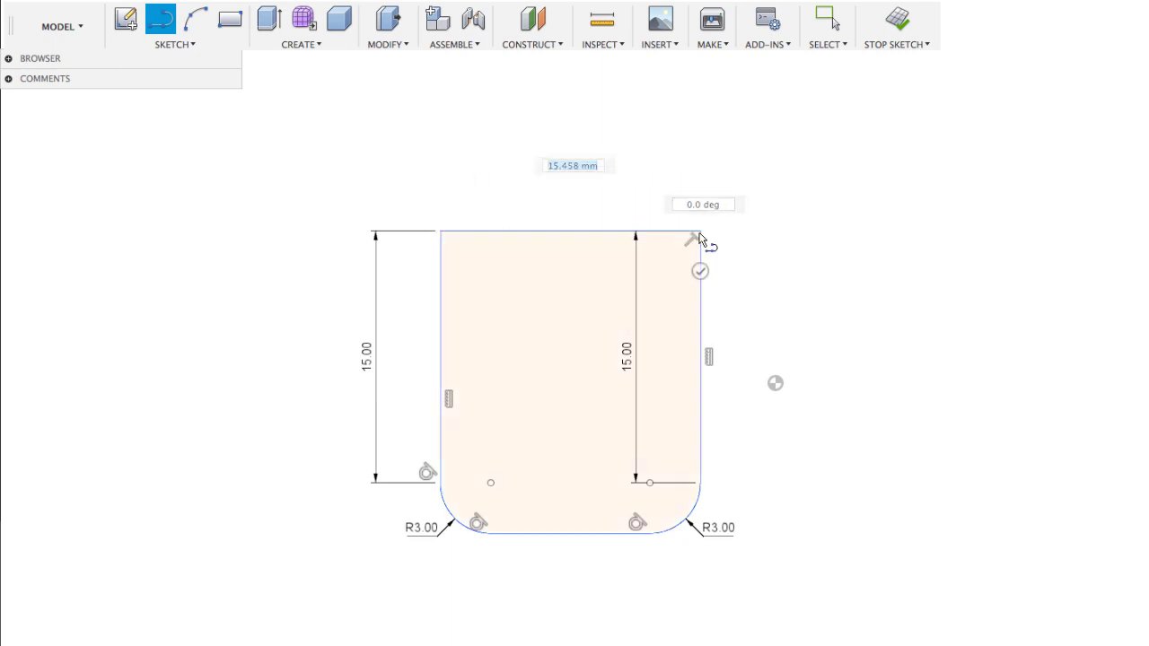
right_click(779, 195)
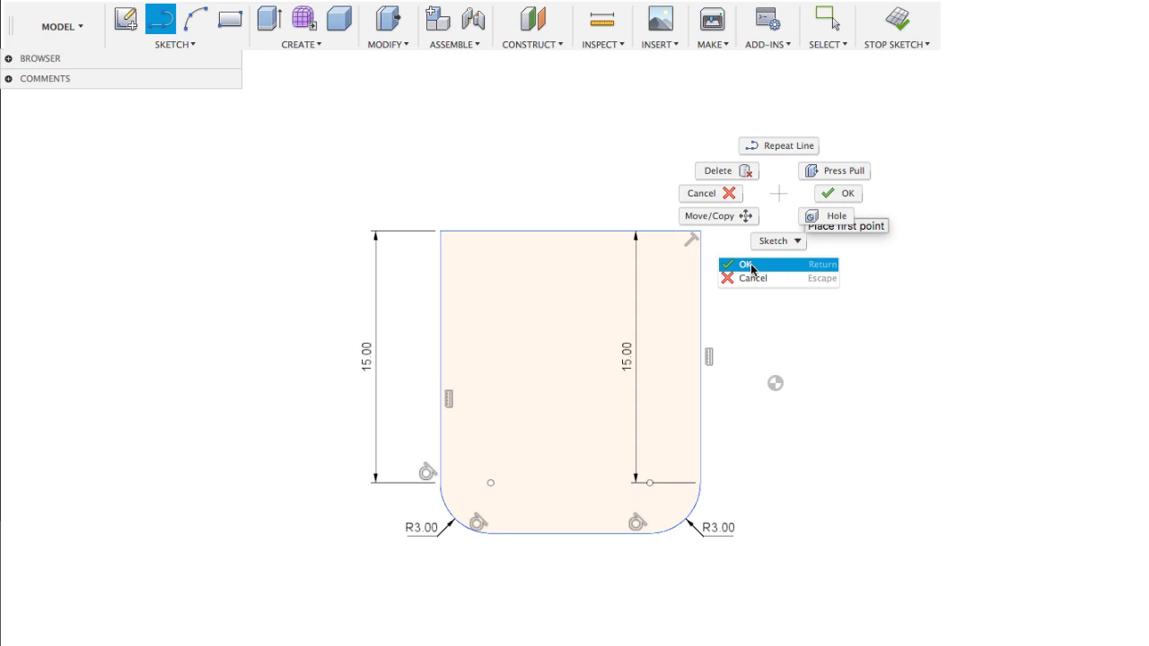
click(834, 123)
click(830, 19)
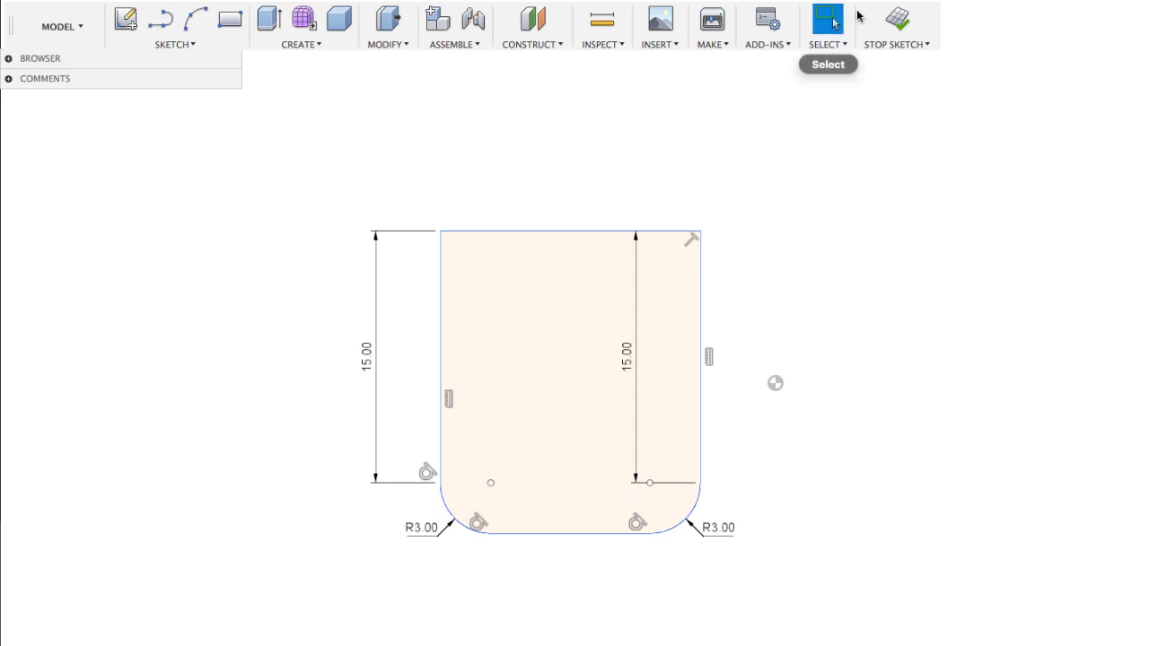
Fillet the profile's upper-left corner with a radius of 3 mm.
click(180, 44)
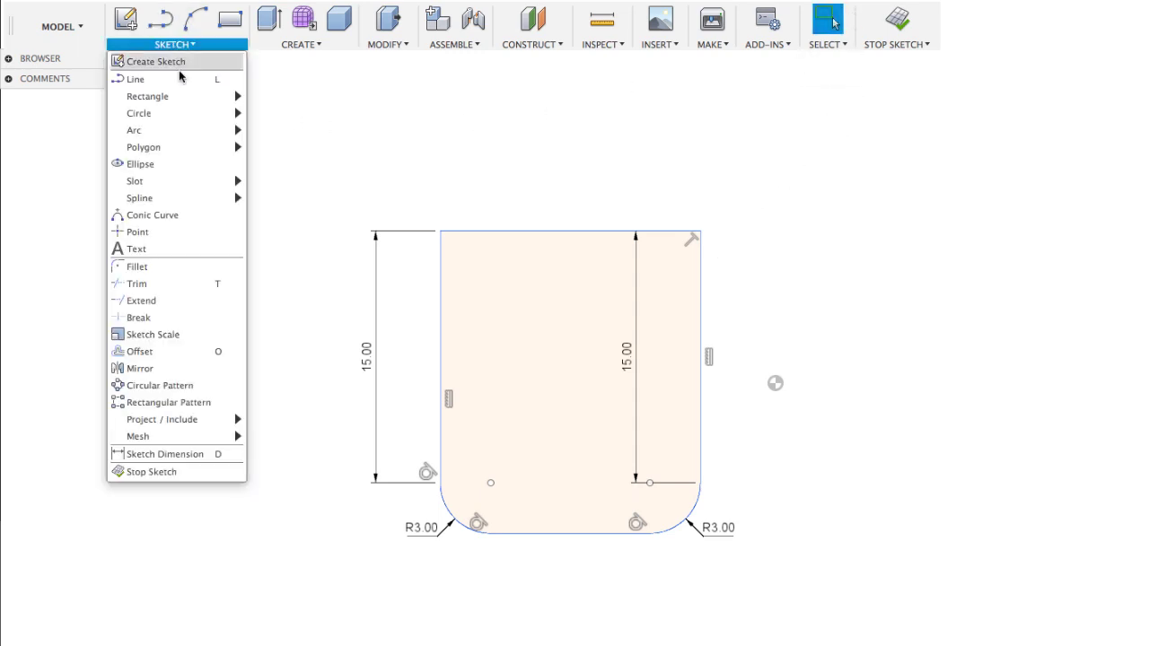
click(147, 272)
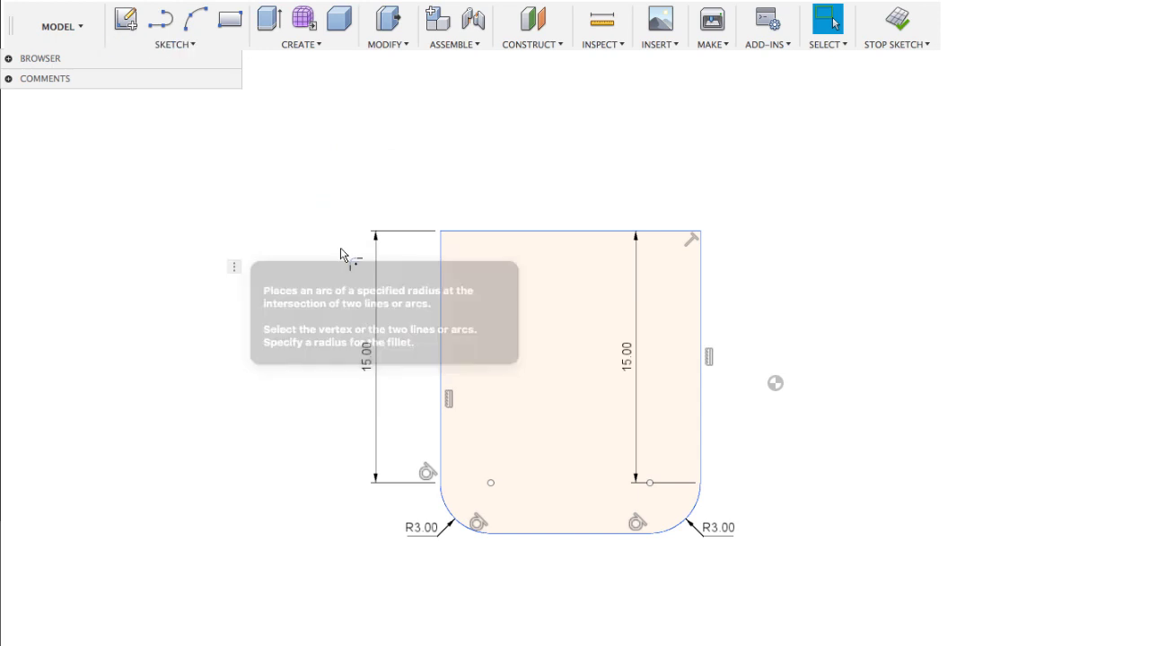
click(441, 234)
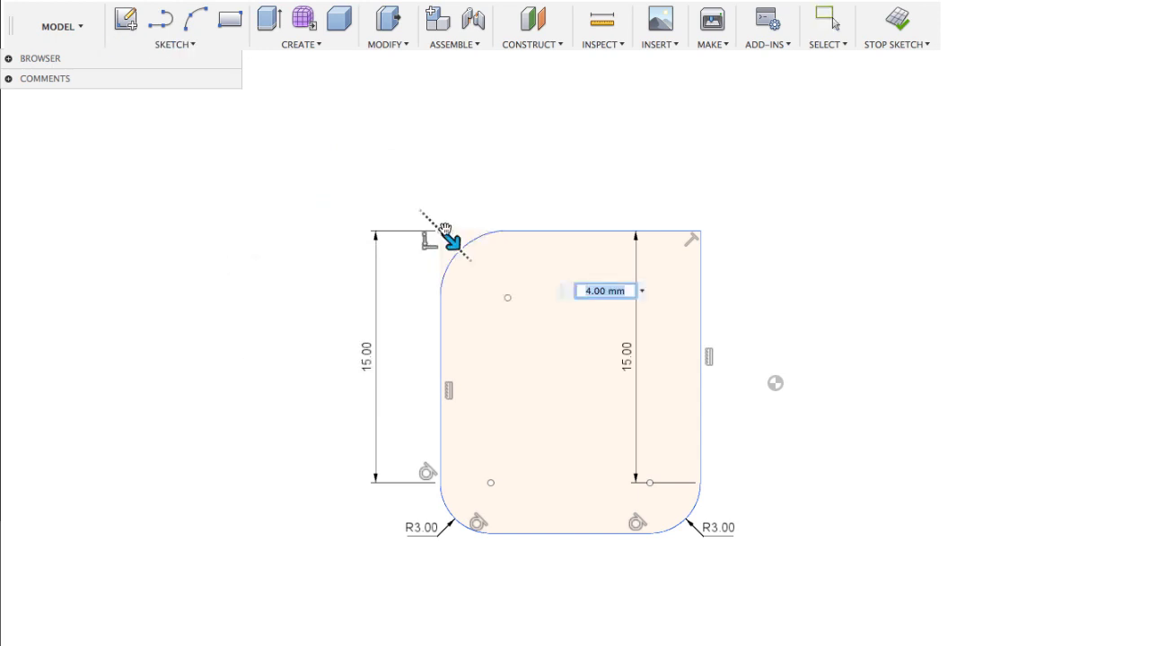
text(3)
key(Return)
key(Escape)
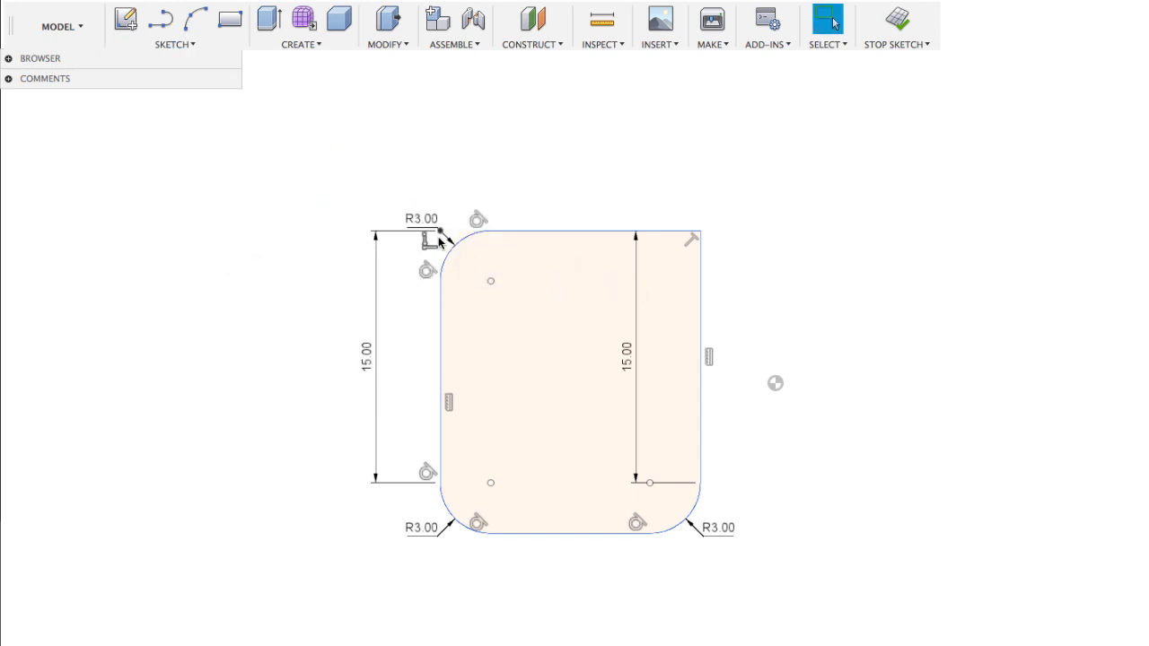
Repeat the Fillet command on the profile's upper-right corner with a radius of 3 mm.
right_click(757, 201)
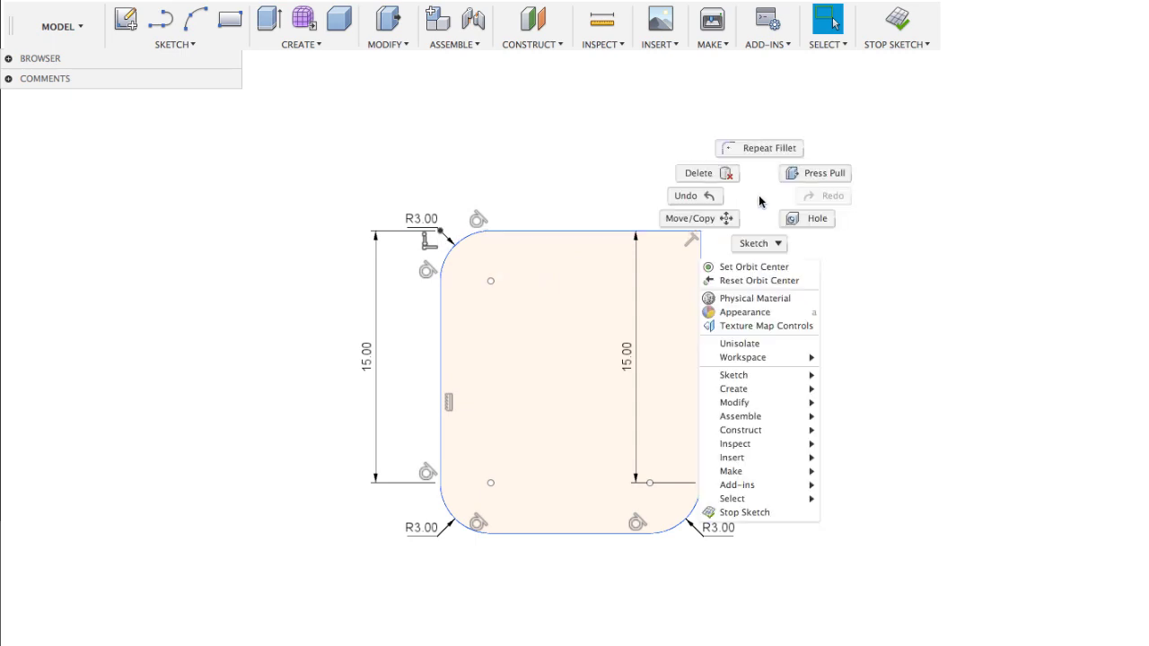
click(760, 157)
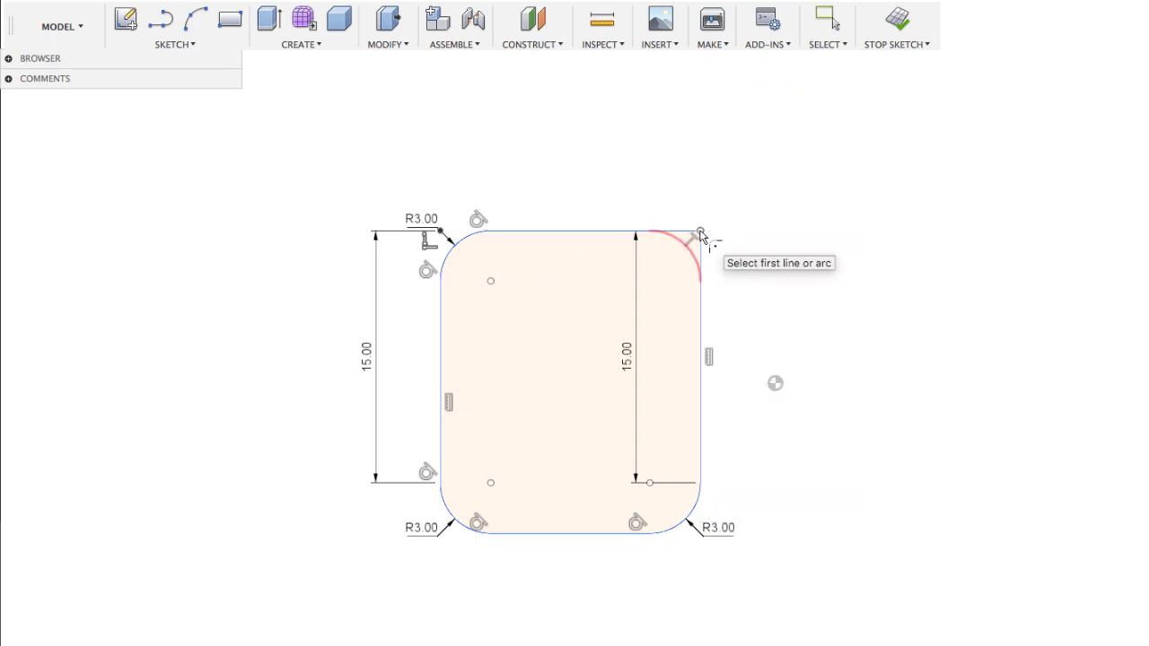
click(699, 232)
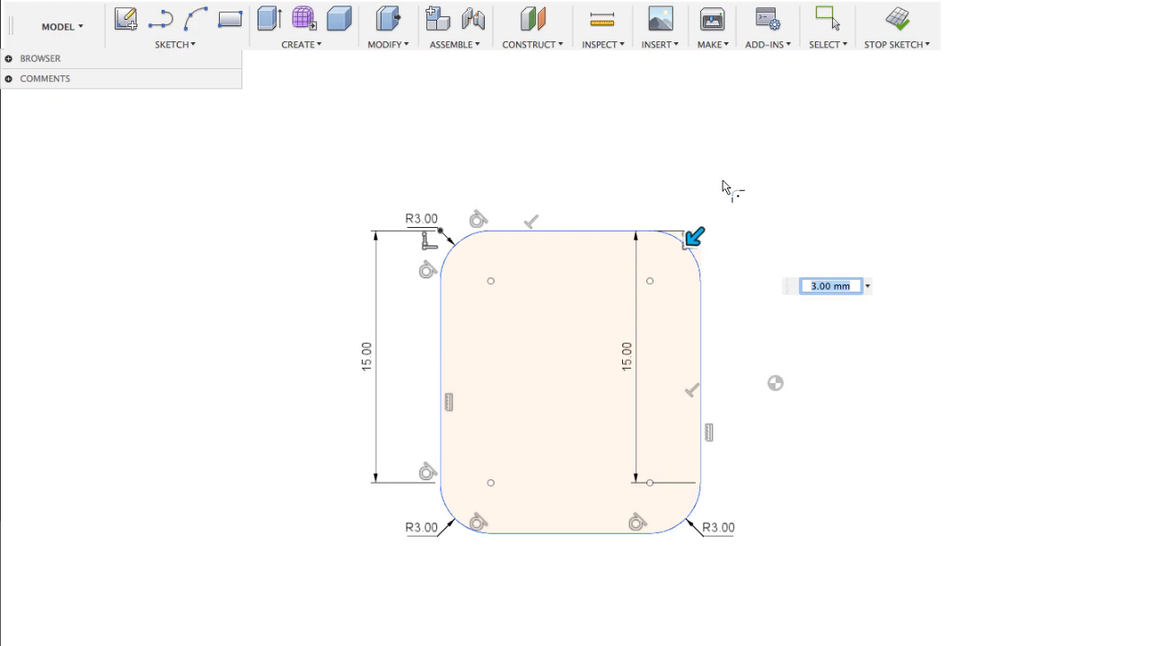
key(Return)
key(Escape)
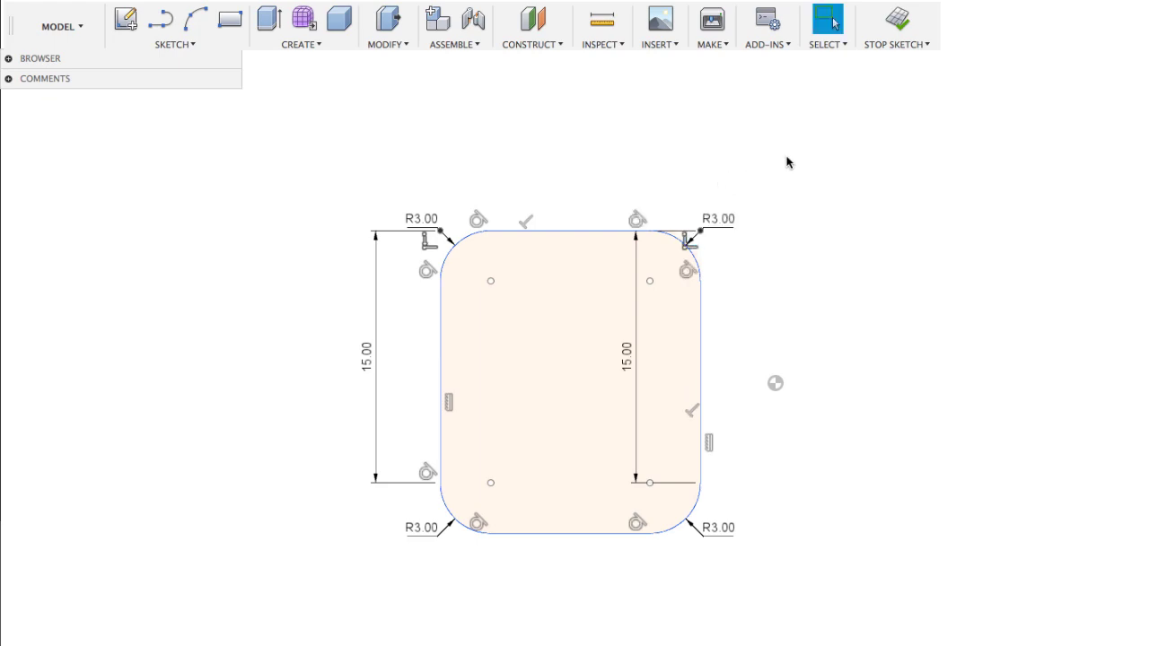